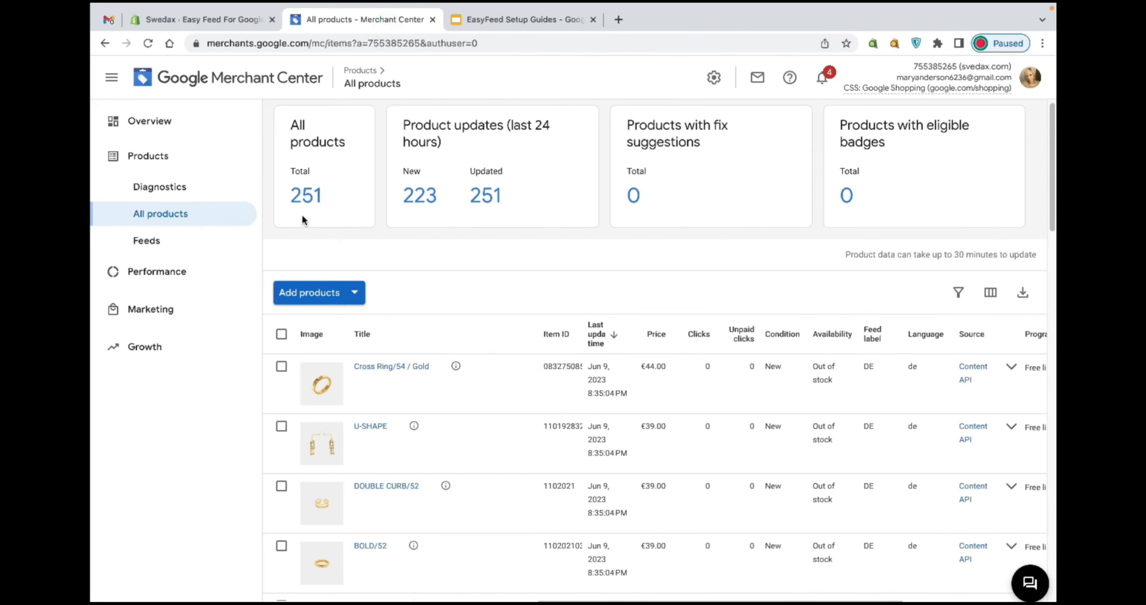
Compare the Merchant Center product total and item IDs with the guide slide on SKU mismatches.
{"action": "left_click_drag", "start_coordinate": [329, 199], "coordinate": [277, 197]}
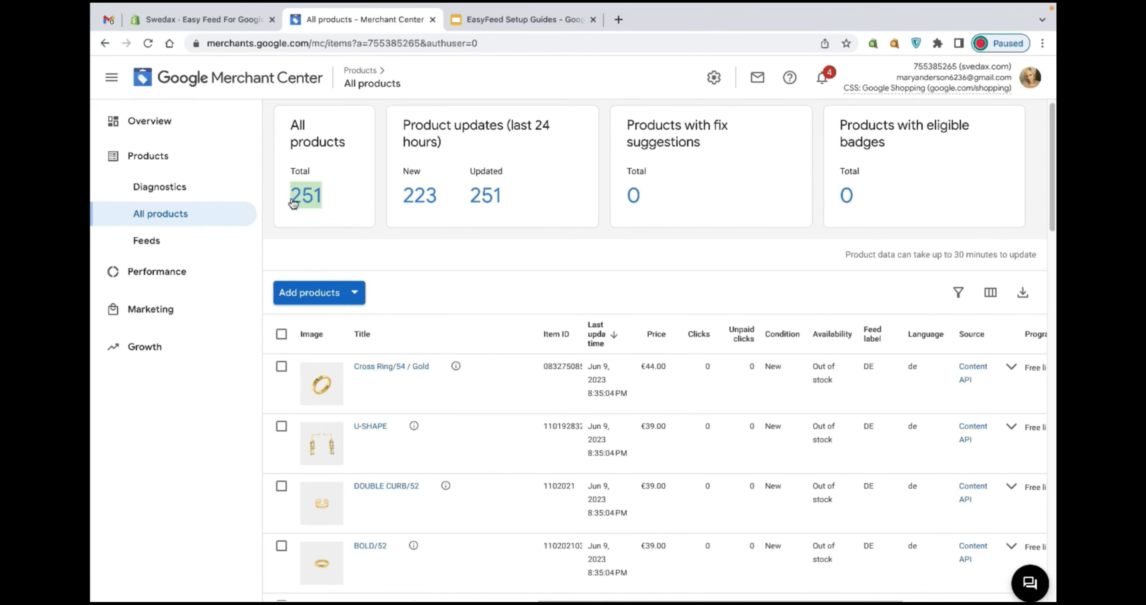
{"action": "left_click", "coordinate": [490, 23]}
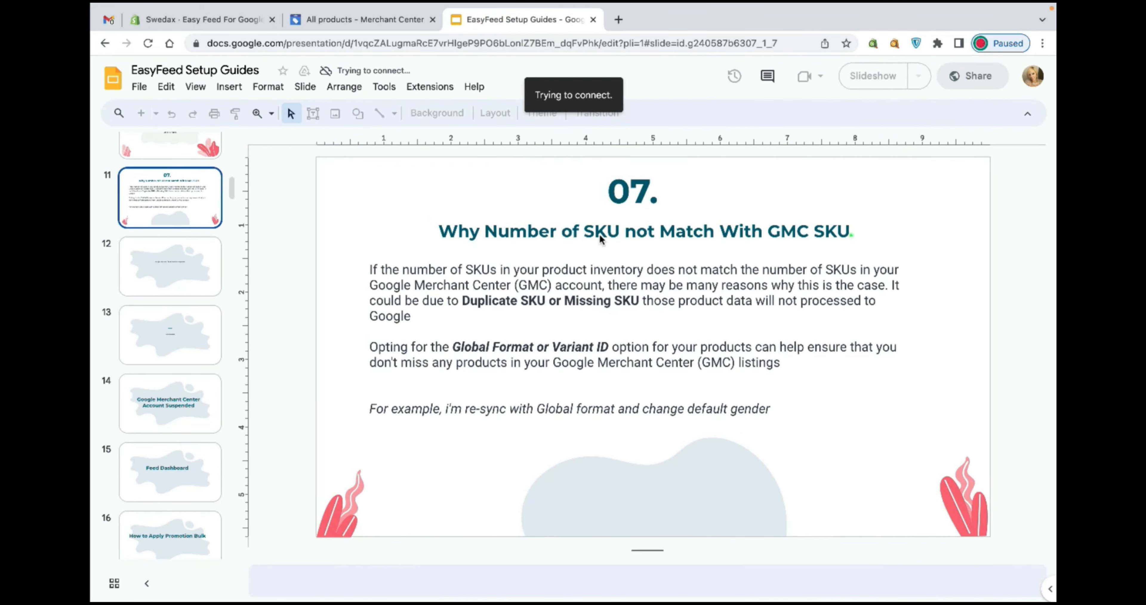
{"action": "left_click", "coordinate": [850, 235]}
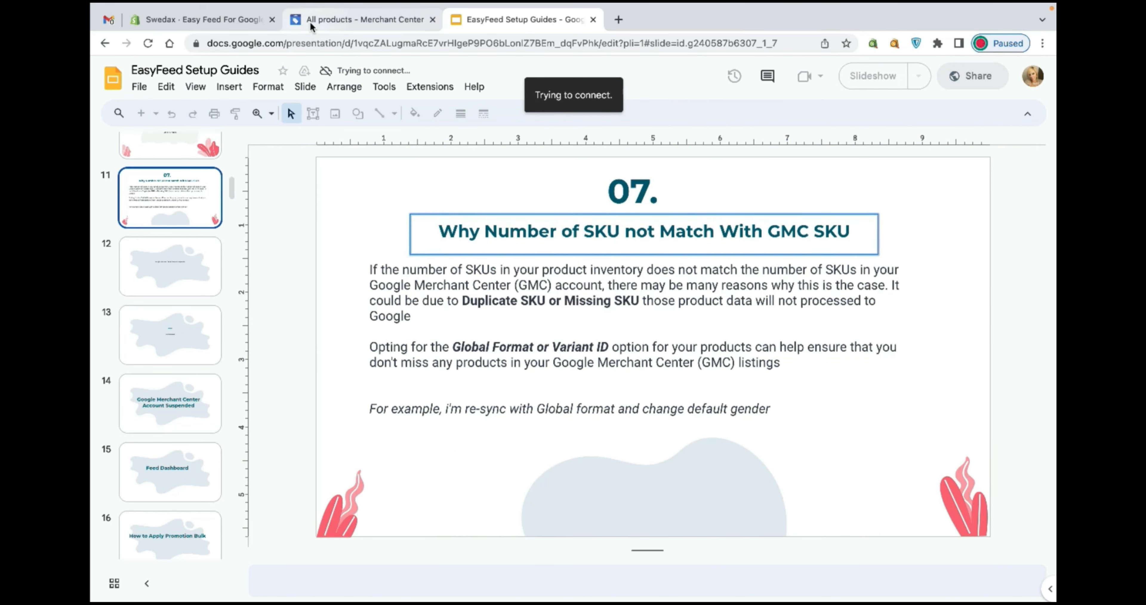
{"action": "left_click", "coordinate": [321, 19]}
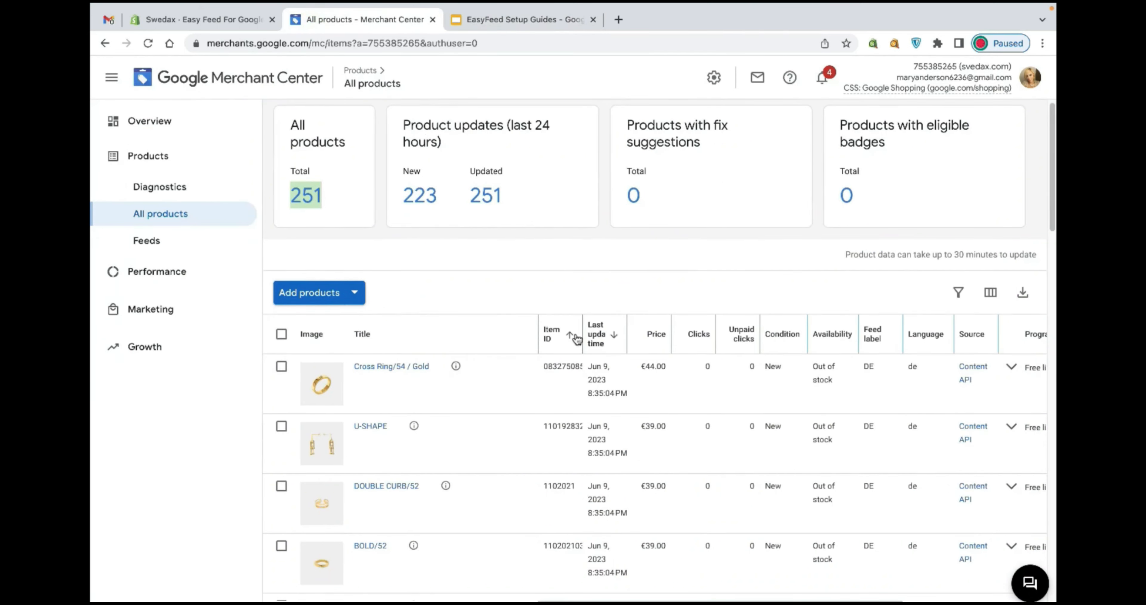
{"action": "left_click_drag", "start_coordinate": [583, 326], "coordinate": [742, 326]}
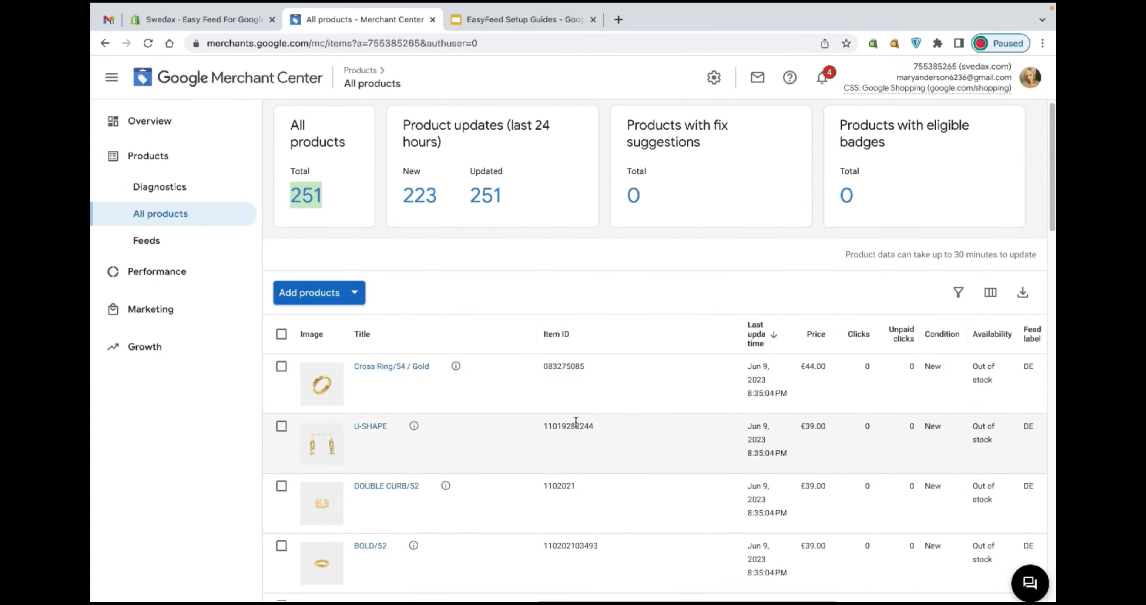
{"action": "left_click_drag", "start_coordinate": [550, 366], "coordinate": [582, 366]}
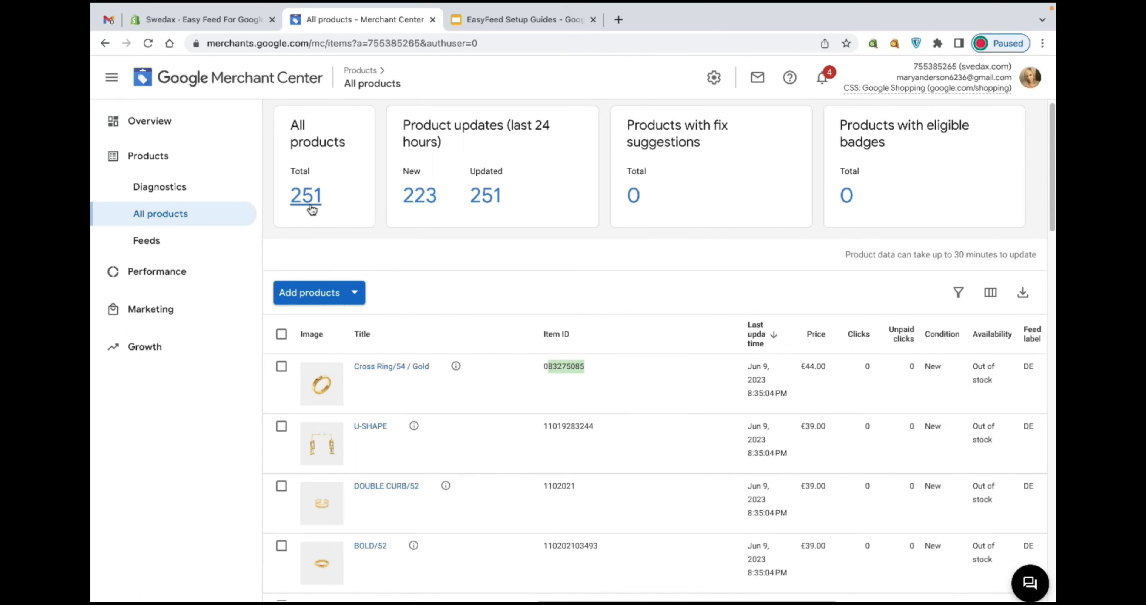
{"action": "left_click", "coordinate": [184, 23]}
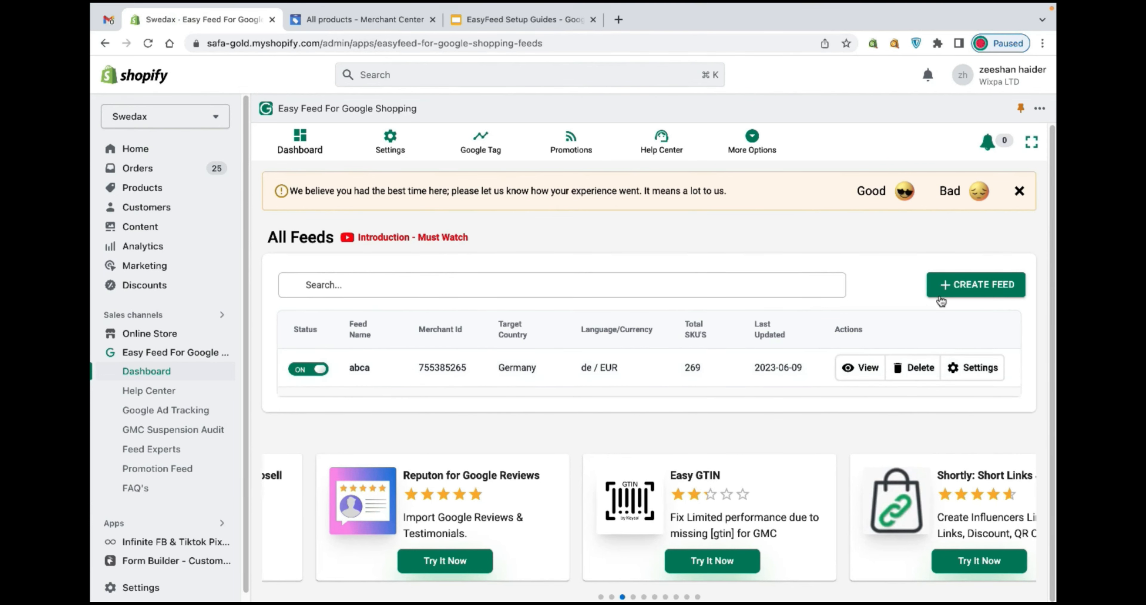
{"action": "left_click", "coordinate": [944, 295]}
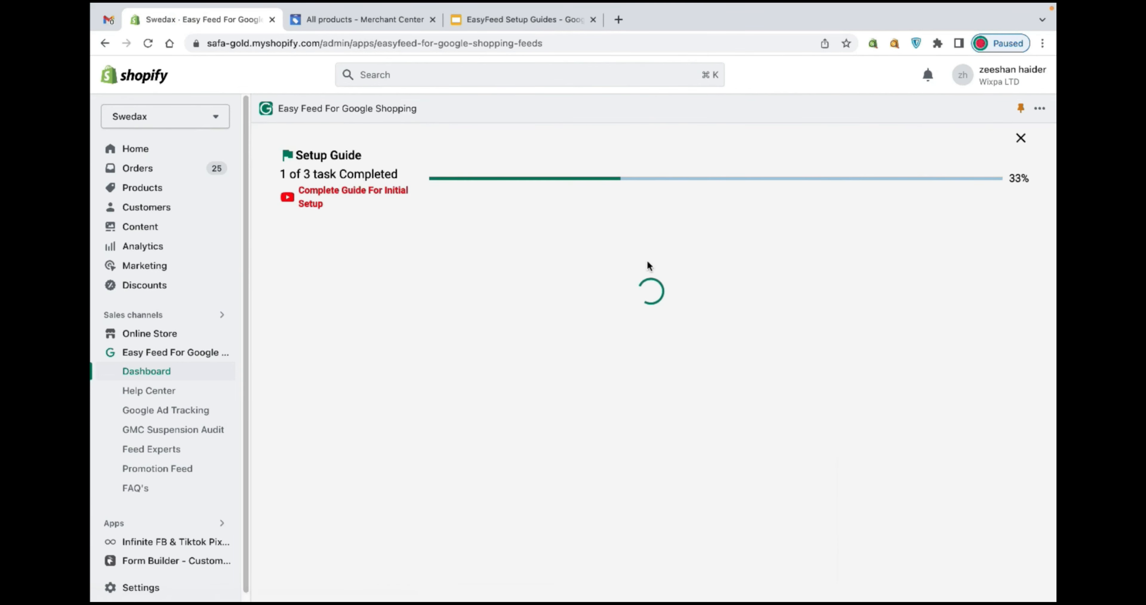
{"action": "left_click", "coordinate": [347, 474]}
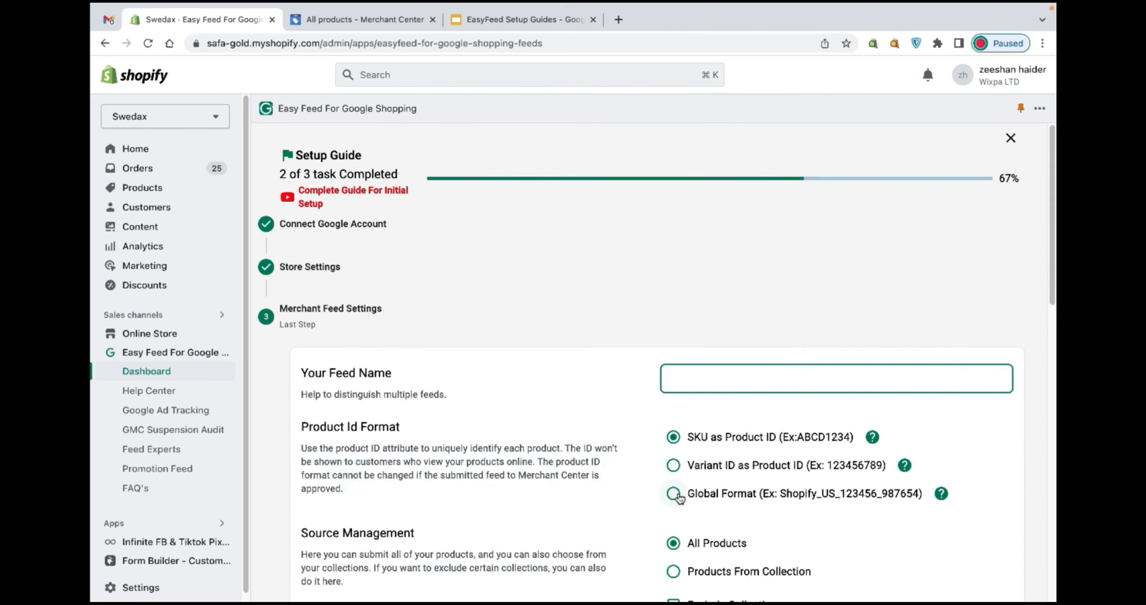
{"action": "left_click", "coordinate": [1011, 138]}
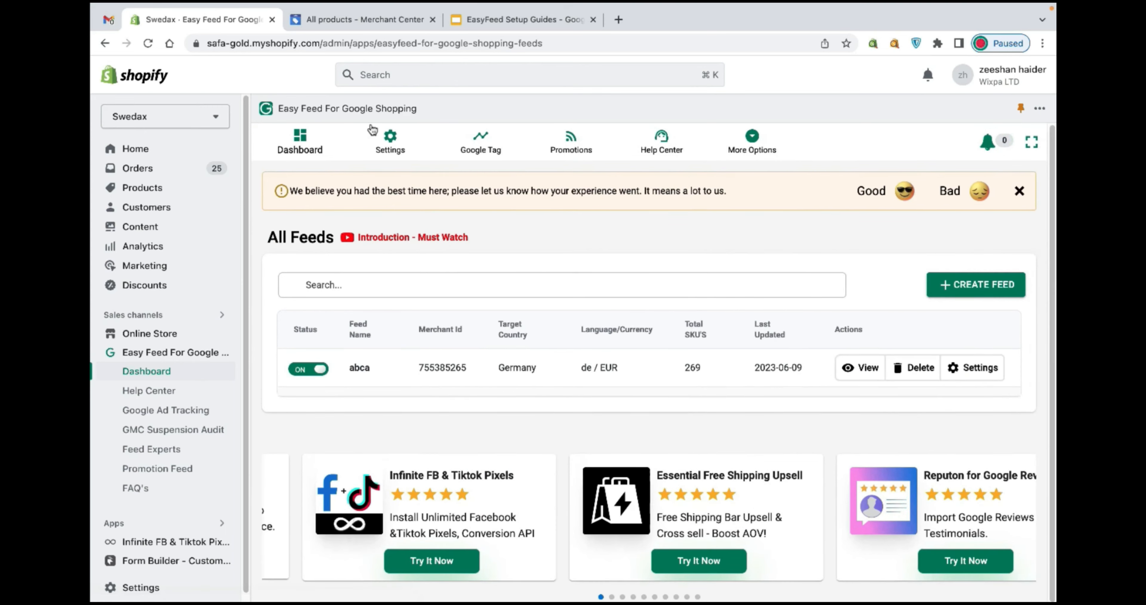
Open the EasyFeed settings for the abca feed.
{"action": "left_click", "coordinate": [391, 150]}
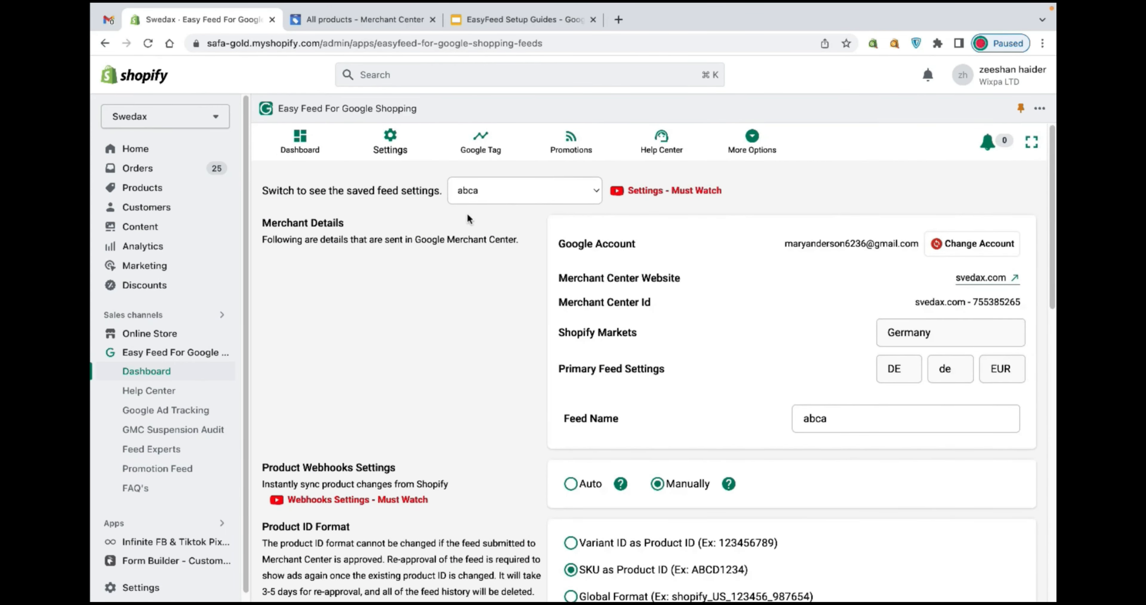
{"action": "left_click", "coordinate": [509, 191]}
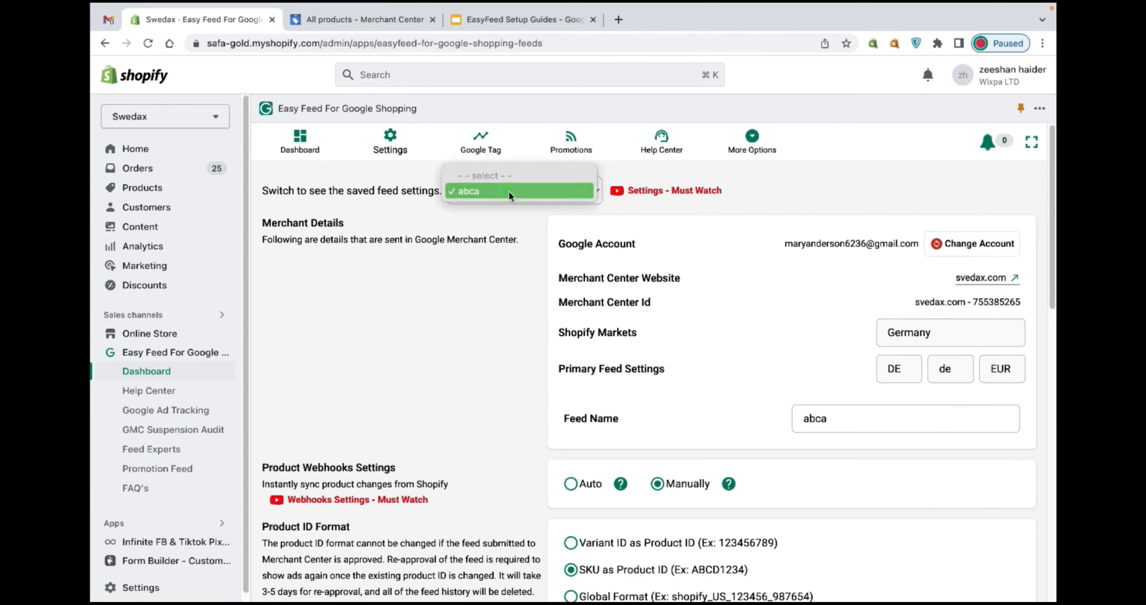
{"action": "left_click", "coordinate": [276, 193]}
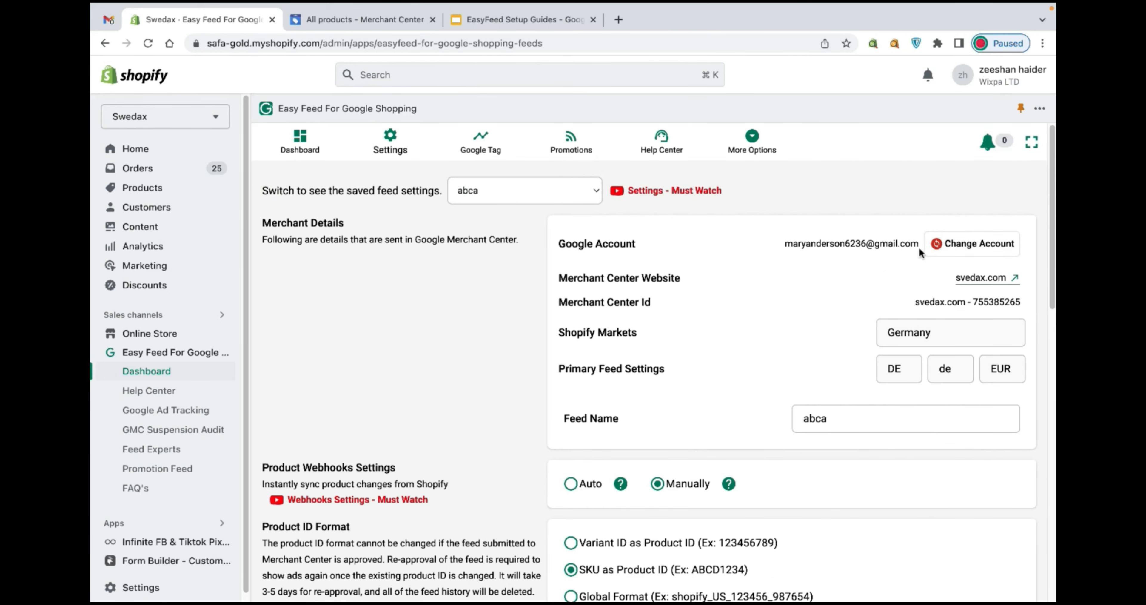
{"action": "left_click", "coordinate": [927, 253]}
{"action": "left_click_drag", "start_coordinate": [463, 353], "coordinate": [566, 378]}
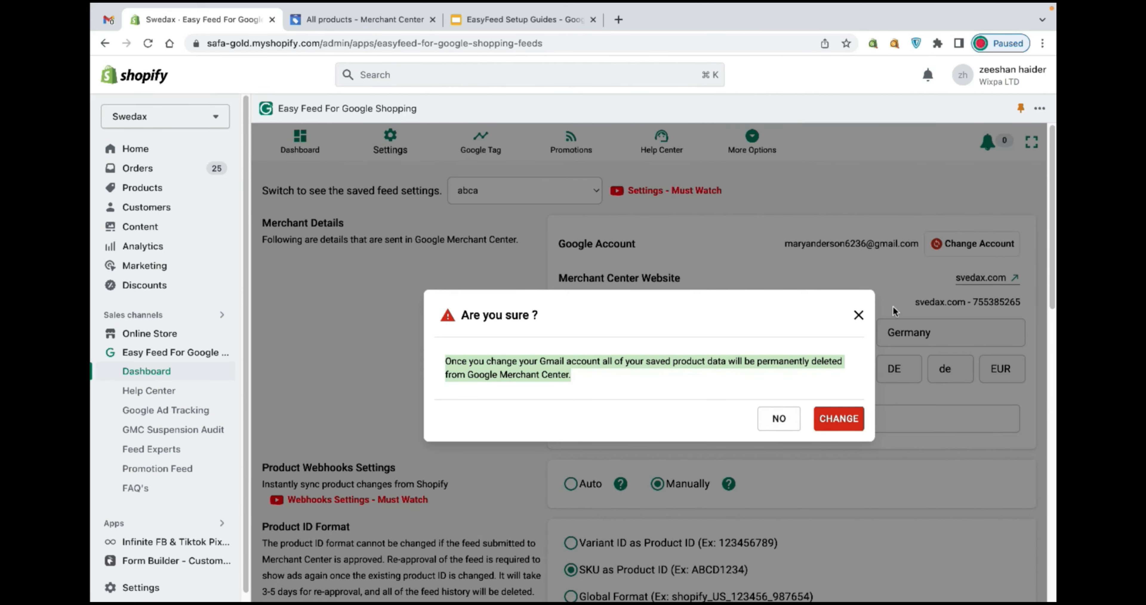
{"action": "left_click", "coordinate": [874, 313]}
{"action": "left_click", "coordinate": [859, 315]}
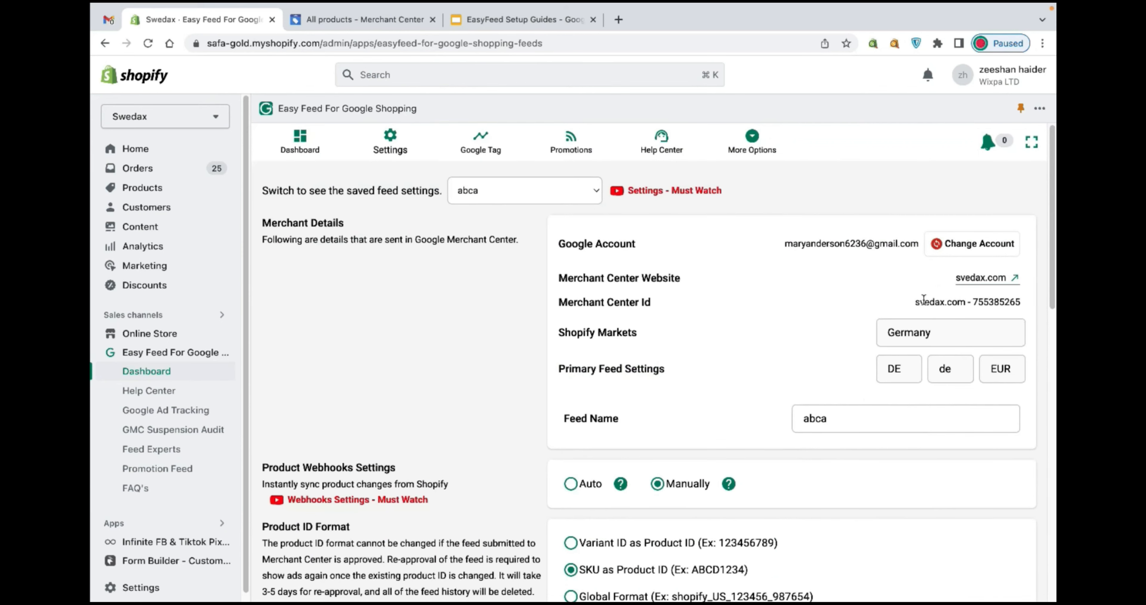
Compare the Merchant Center ID in the feed settings with the account ID shown in Merchant Center.
{"action": "left_click_drag", "start_coordinate": [913, 304], "coordinate": [1008, 304]}
{"action": "double_click", "coordinate": [1007, 303]}
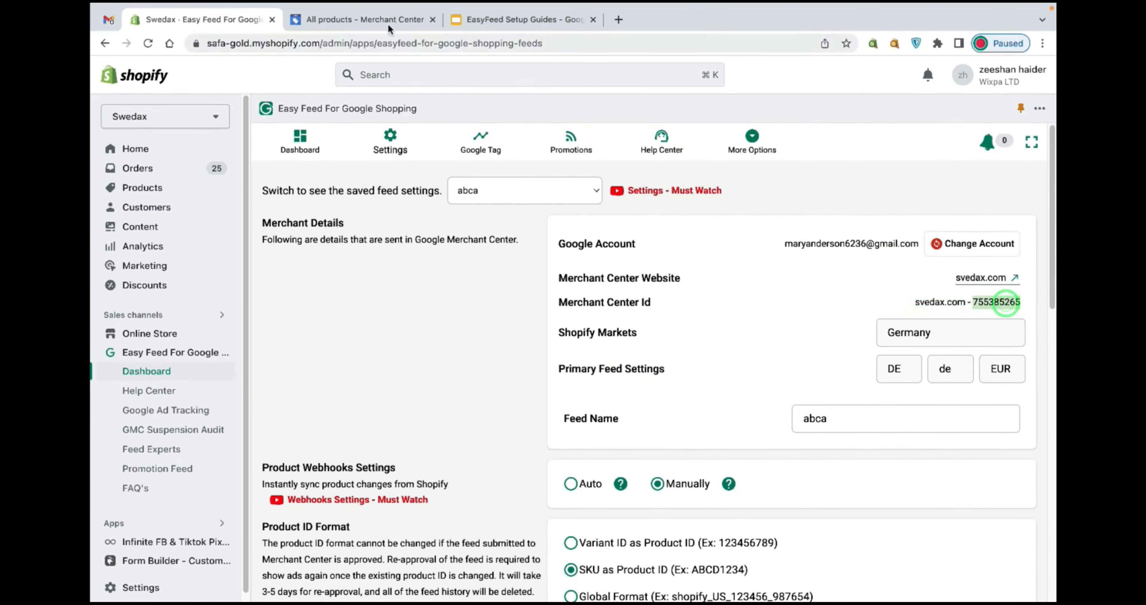
{"action": "left_click", "coordinate": [385, 19]}
{"action": "left_click", "coordinate": [931, 67]}
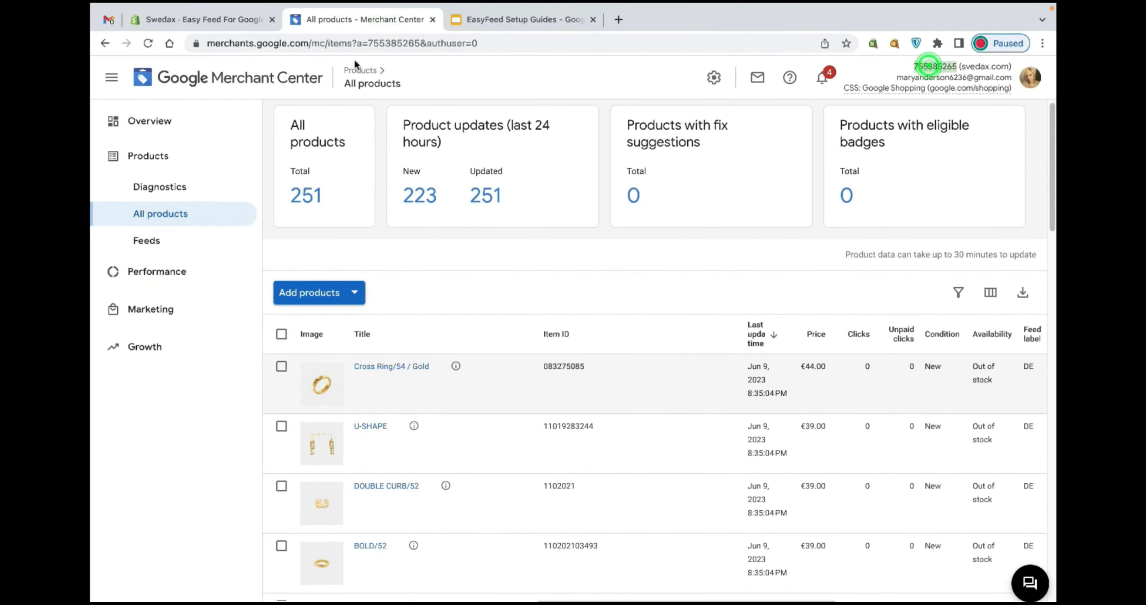
{"action": "left_click", "coordinate": [249, 25]}
{"action": "left_click_drag", "start_coordinate": [1000, 302], "coordinate": [1020, 303]}
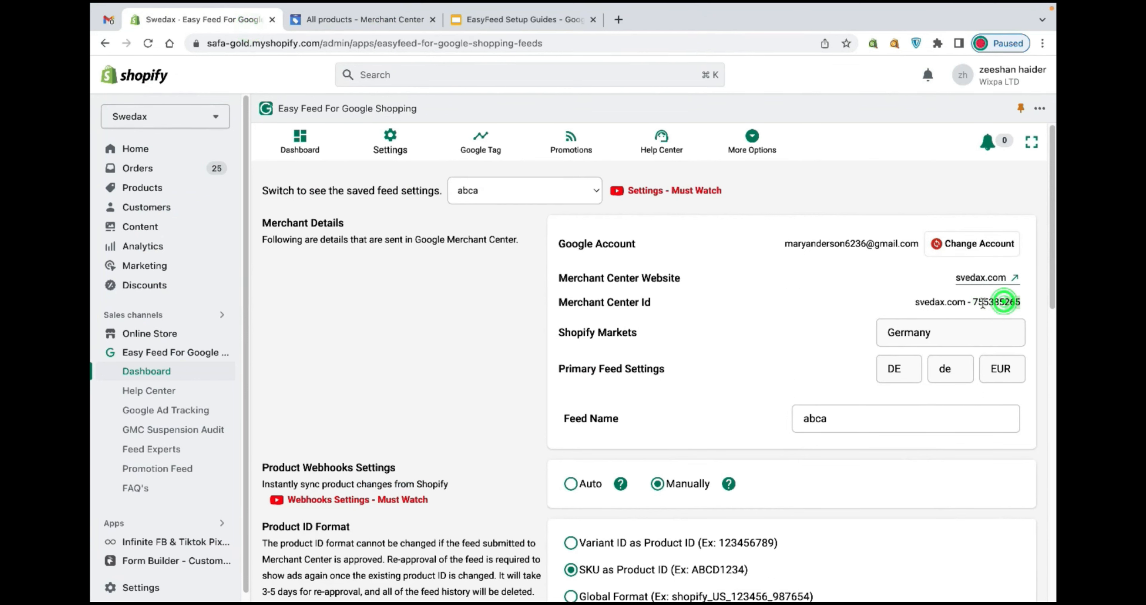
Review the feed's market, primary feed settings, feed name, webhooks and product ID format options.
{"action": "triple_click", "coordinate": [556, 334]}
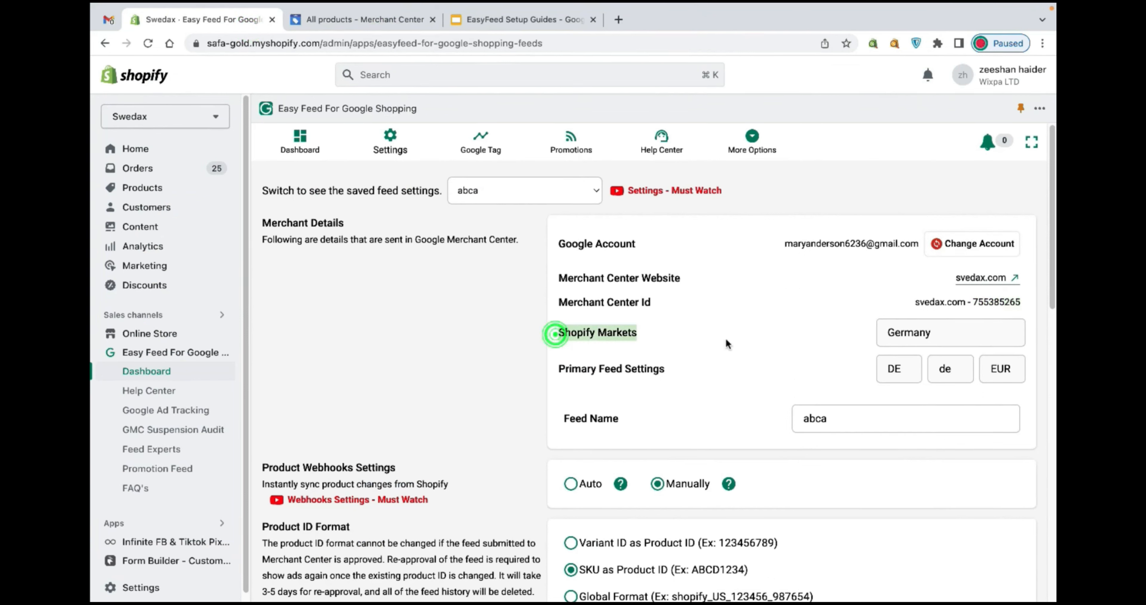
{"action": "double_click", "coordinate": [959, 369]}
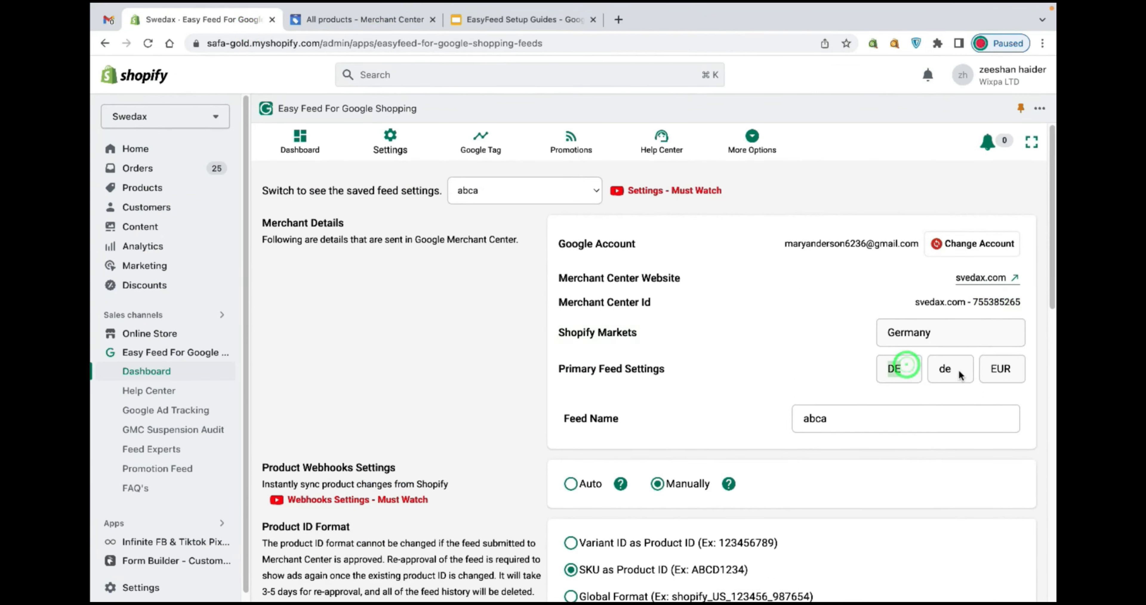
{"action": "double_click", "coordinate": [986, 367]}
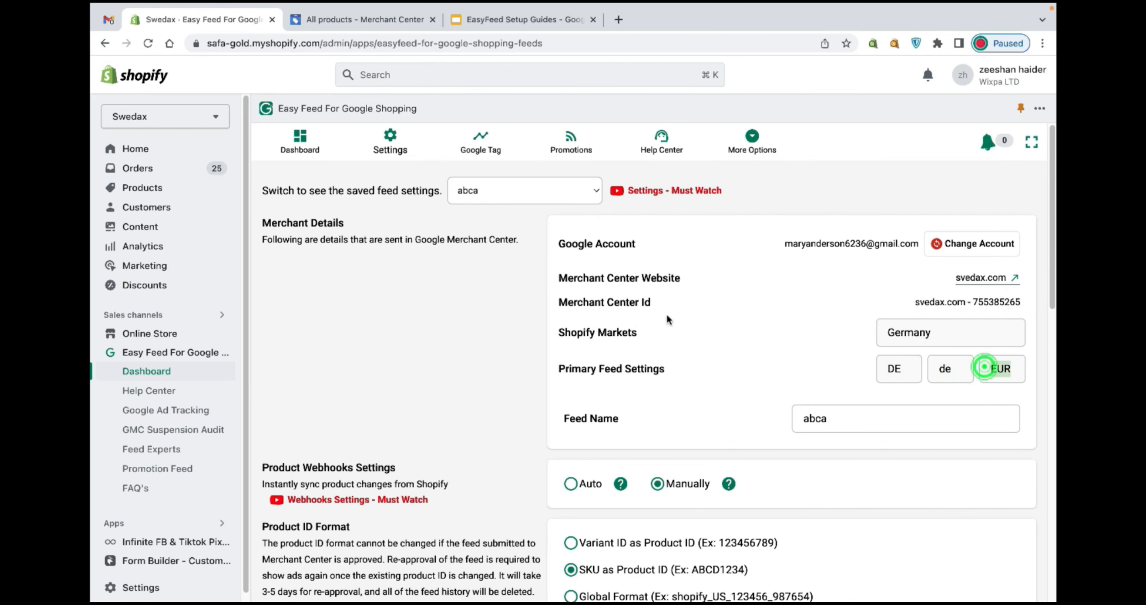
{"action": "scroll", "coordinate": [663, 351], "scroll_direction": "down", "scroll_amount": 1}
{"action": "scroll", "coordinate": [662, 352], "scroll_direction": "down", "scroll_amount": 2}
{"action": "left_click_drag", "start_coordinate": [563, 334], "coordinate": [693, 329]}
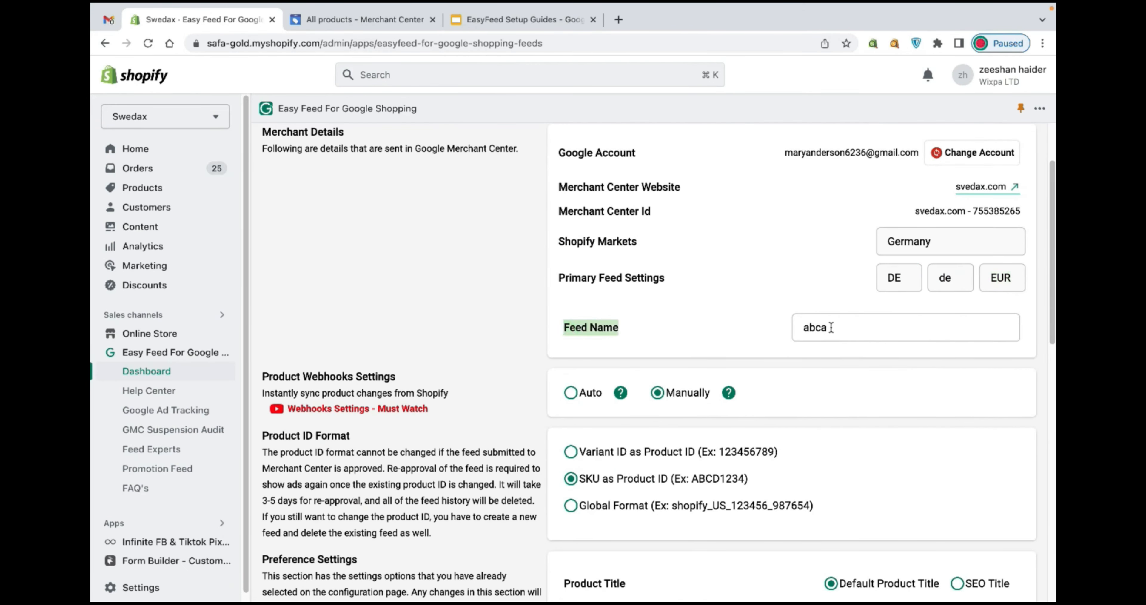
{"action": "left_click_drag", "start_coordinate": [831, 327], "coordinate": [686, 312]}
{"action": "scroll", "coordinate": [550, 349], "scroll_direction": "down", "scroll_amount": 1}
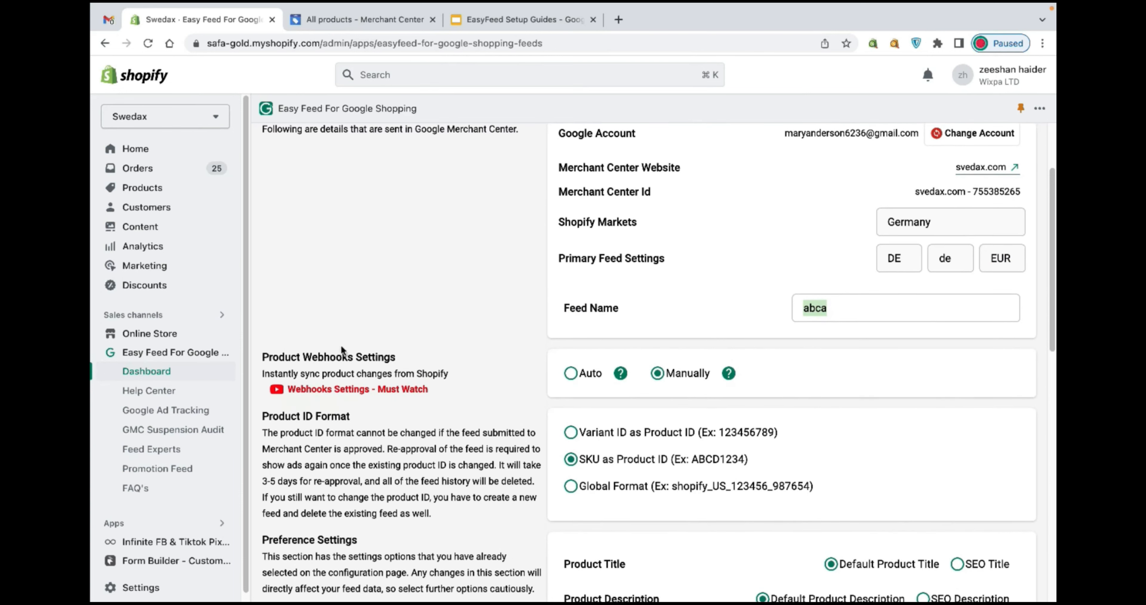
{"action": "left_click_drag", "start_coordinate": [273, 361], "coordinate": [445, 373]}
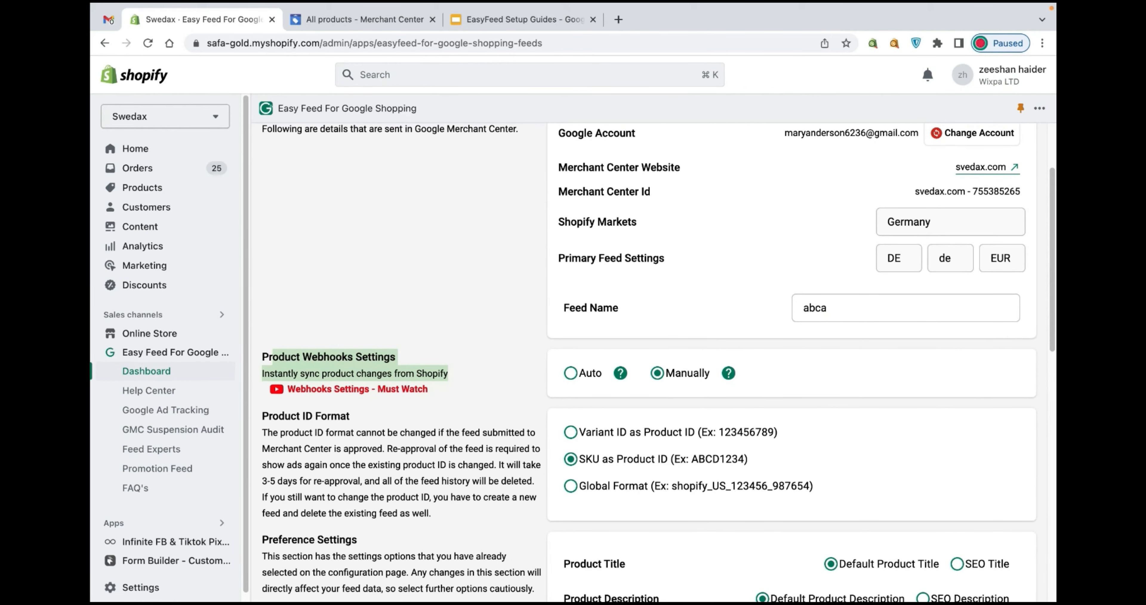
{"action": "left_click_drag", "start_coordinate": [532, 375], "coordinate": [621, 377]}
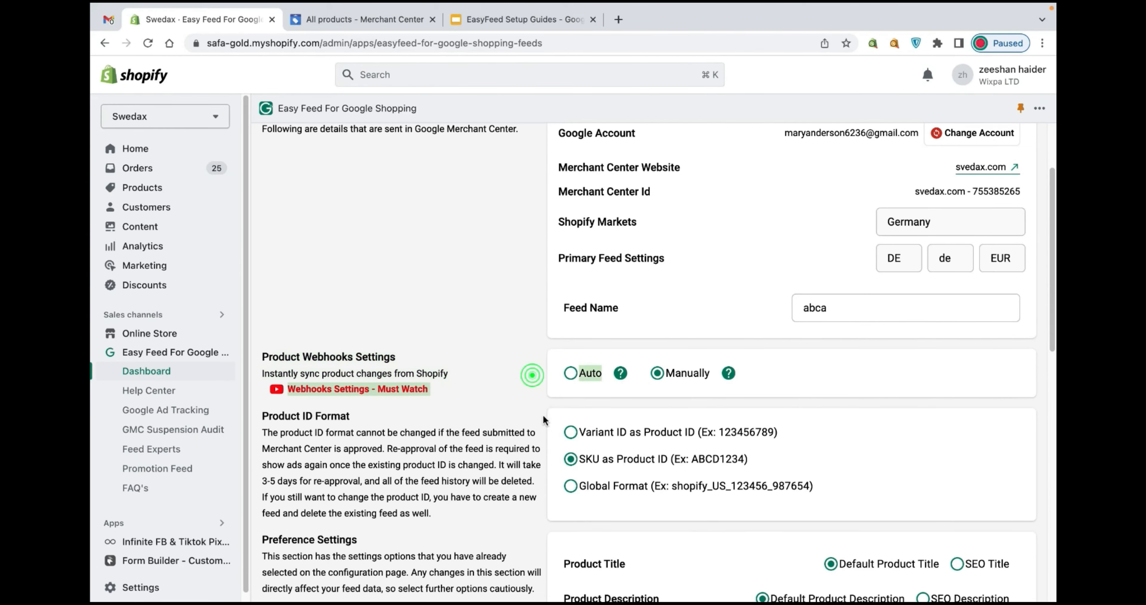
{"action": "scroll", "coordinate": [543, 417], "scroll_direction": "down", "scroll_amount": 3}
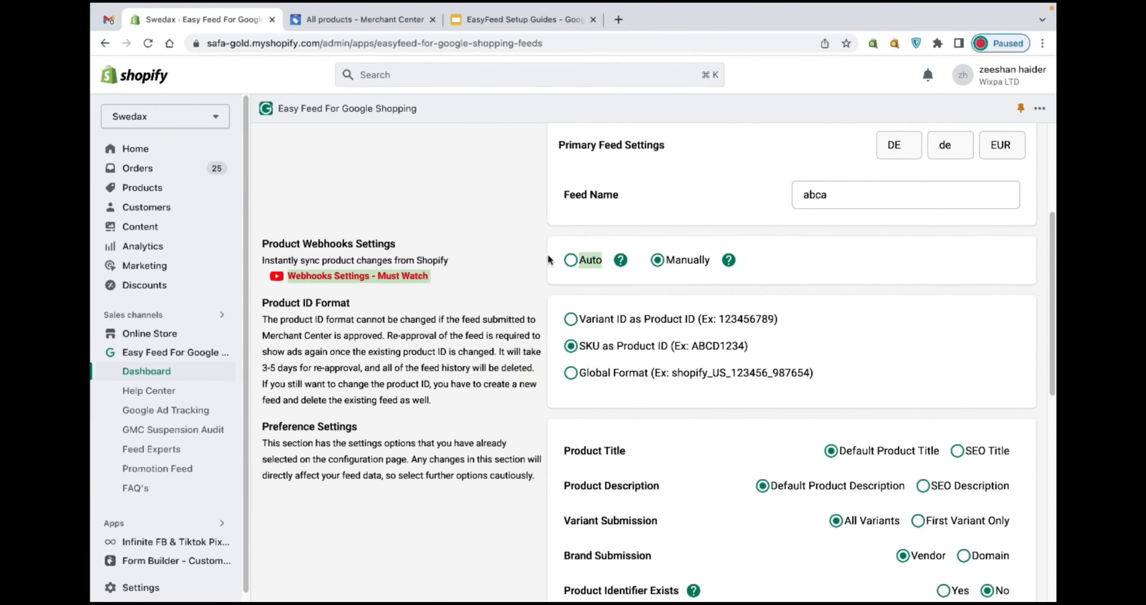
{"action": "left_click_drag", "start_coordinate": [547, 254], "coordinate": [697, 294]}
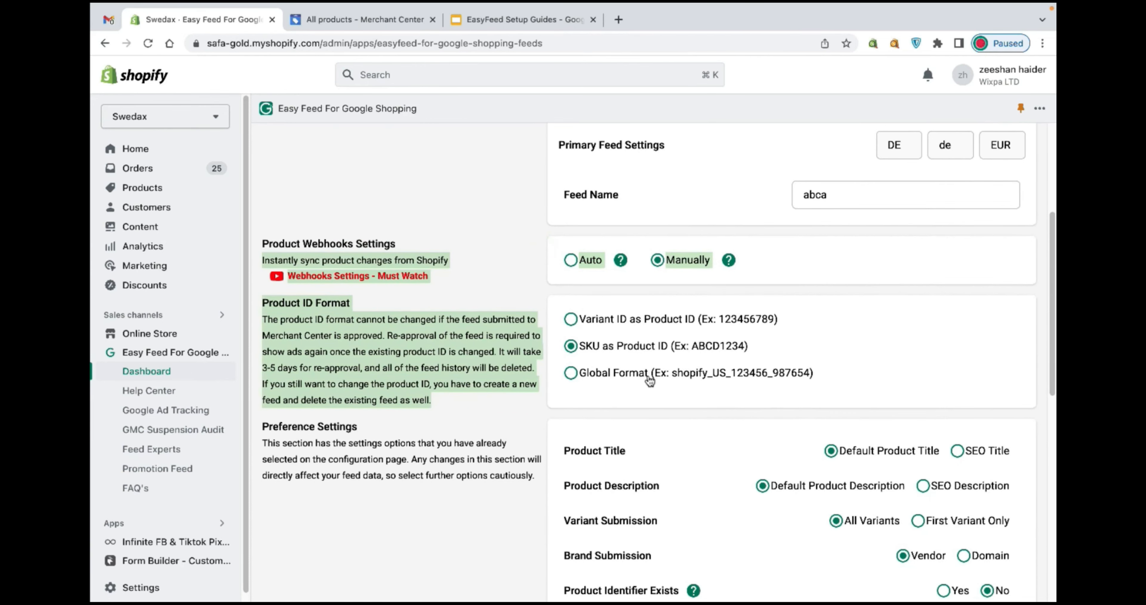
{"action": "scroll", "coordinate": [665, 353], "scroll_direction": "down", "scroll_amount": 2}
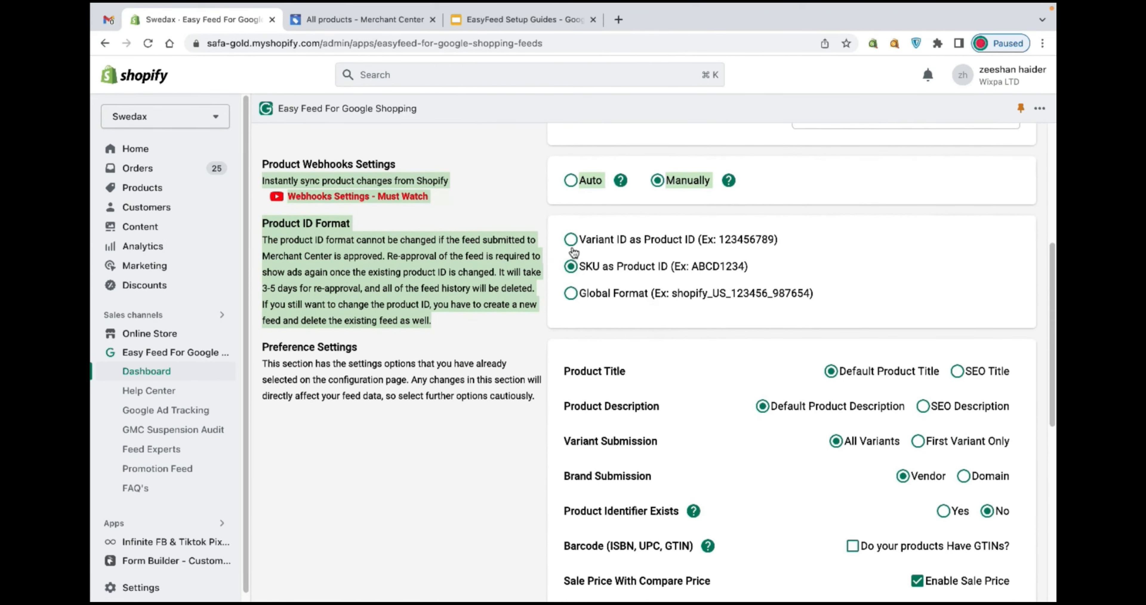
Switch the product ID format to Global Format and review the preference settings below it.
{"action": "left_click", "coordinate": [571, 293]}
{"action": "scroll", "coordinate": [700, 347], "scroll_direction": "down", "scroll_amount": 2}
{"action": "scroll", "coordinate": [699, 346], "scroll_direction": "down", "scroll_amount": 1}
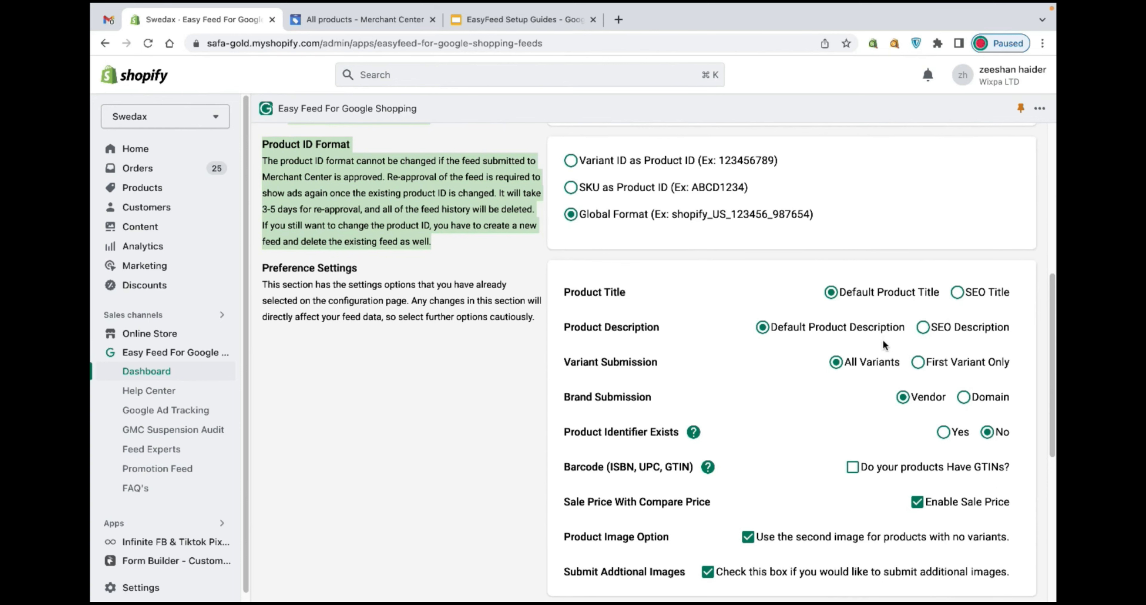
{"action": "scroll", "coordinate": [819, 371], "scroll_direction": "down", "scroll_amount": 2}
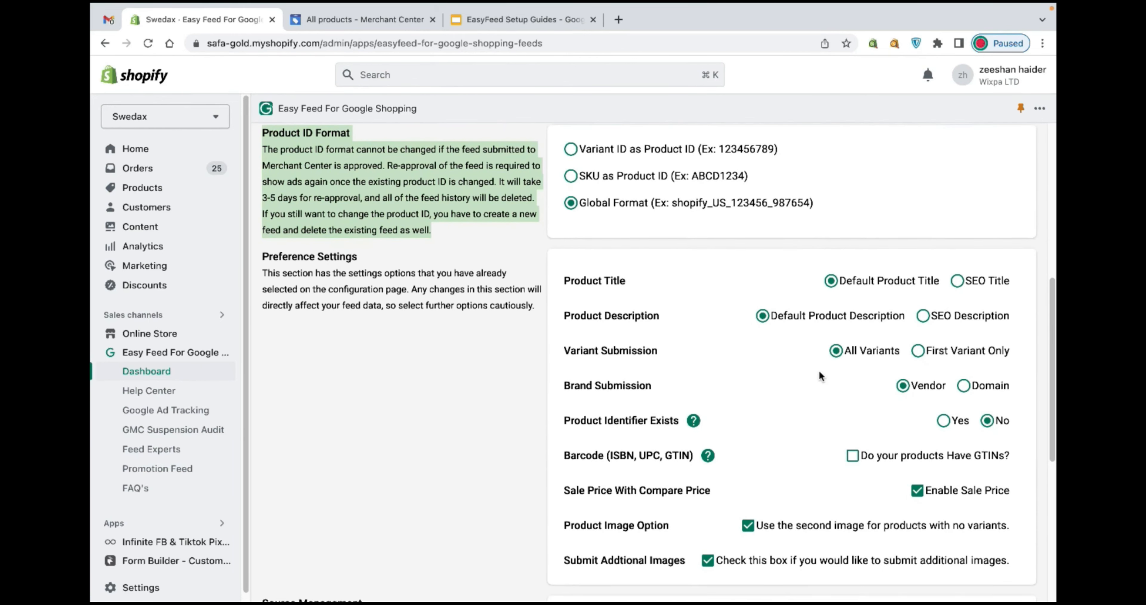
{"action": "scroll", "coordinate": [821, 372], "scroll_direction": "down", "scroll_amount": 1}
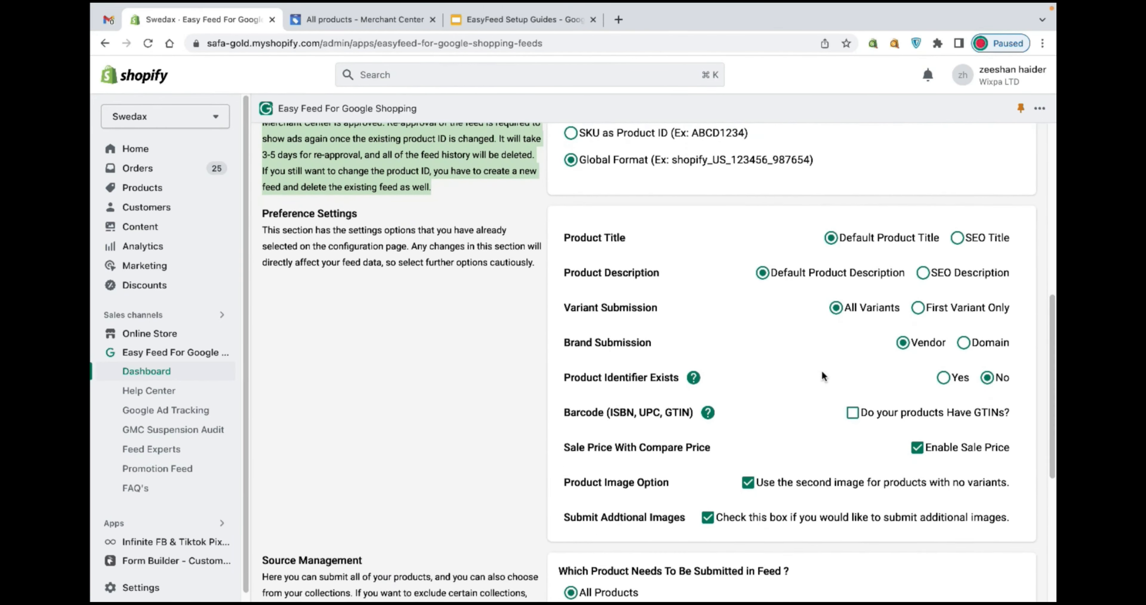
{"action": "triple_click", "coordinate": [571, 305]}
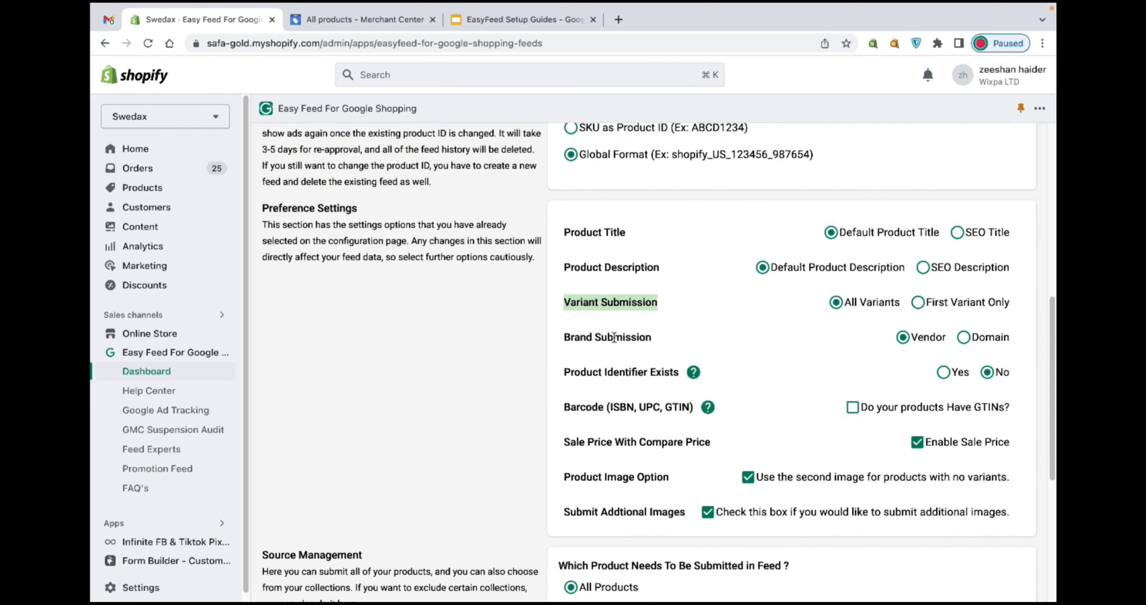
{"action": "triple_click", "coordinate": [603, 338]}
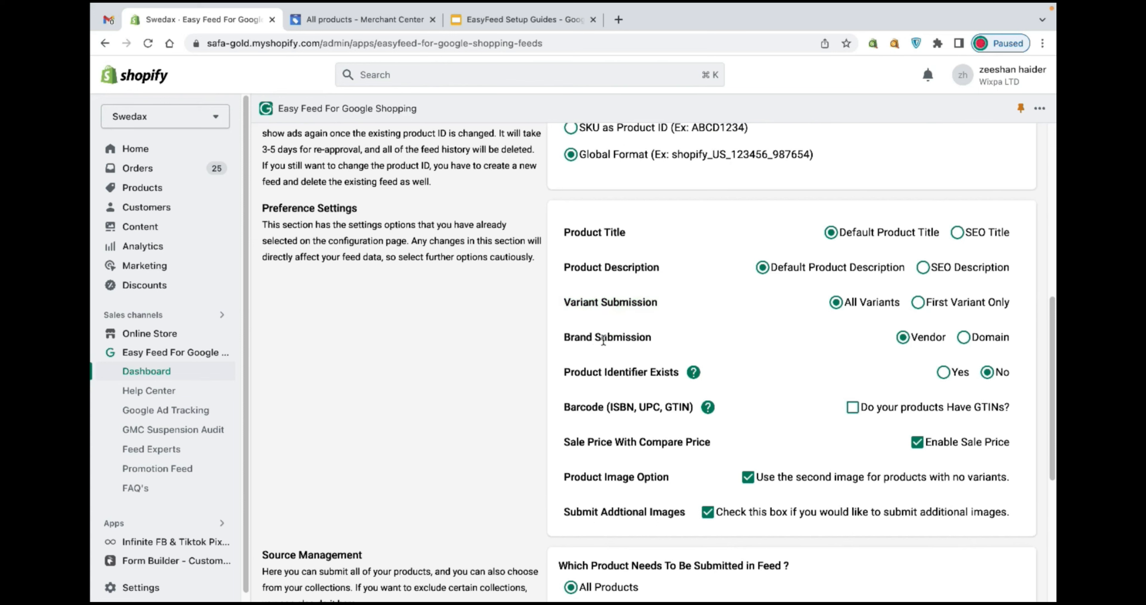
Open the Cross Ring/54 / Gold product in Merchant Center and review its attributes.
{"action": "left_click", "coordinate": [372, 13]}
{"action": "left_click", "coordinate": [381, 364]}
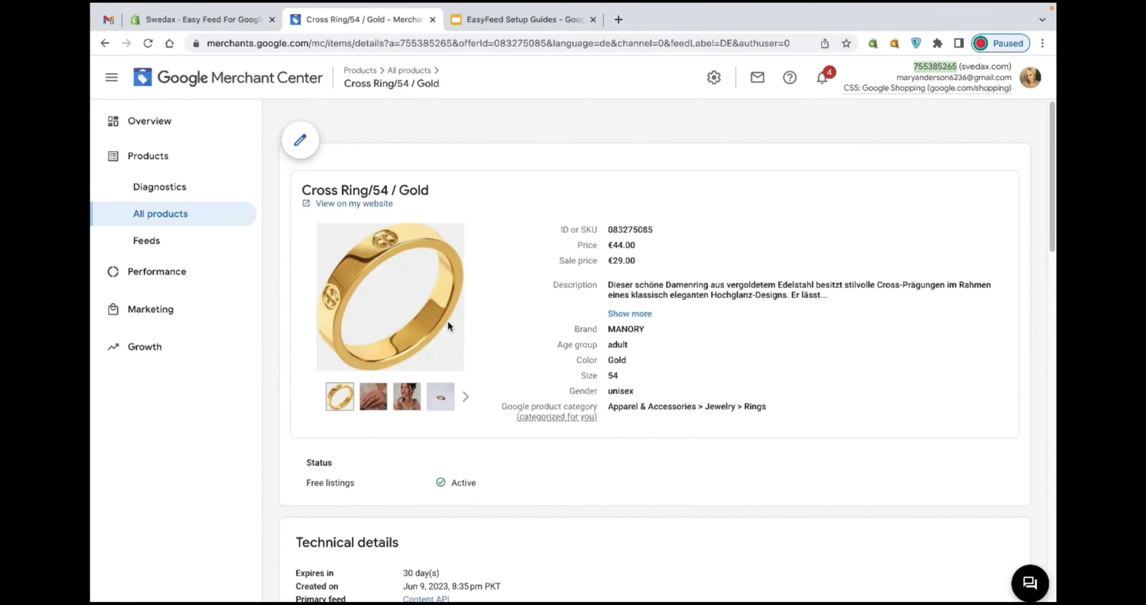
{"action": "scroll", "coordinate": [448, 322], "scroll_direction": "down", "scroll_amount": 15}
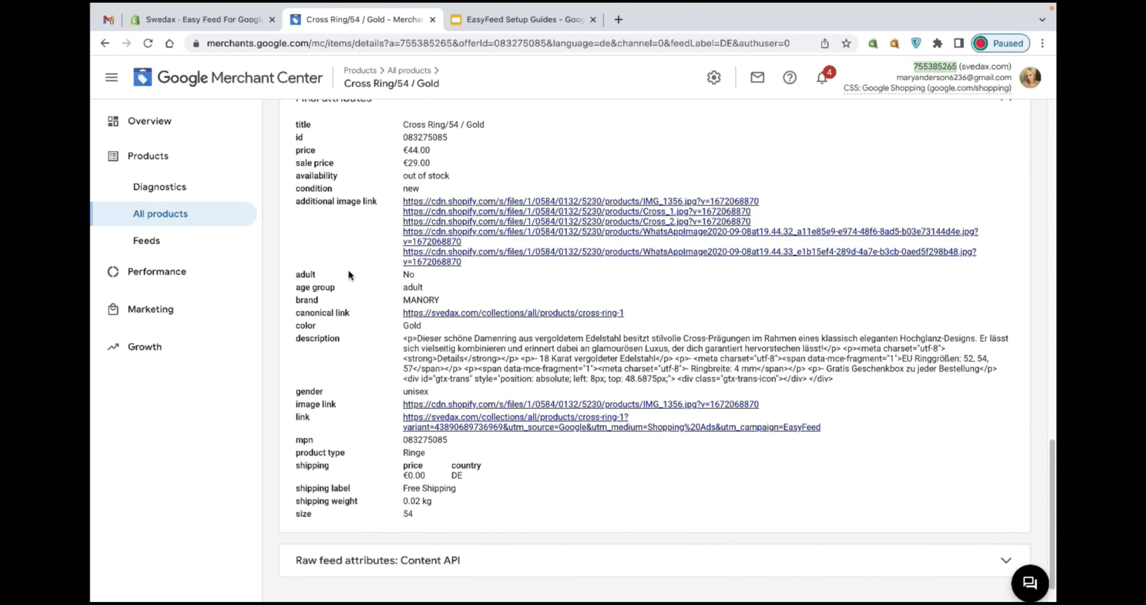
Set the feed's Brand Submission option to Domain instead of the product vendor.
{"action": "left_click_drag", "start_coordinate": [325, 297], "coordinate": [299, 295]}
{"action": "left_click_drag", "start_coordinate": [443, 295], "coordinate": [403, 297]}
{"action": "left_click", "coordinate": [233, 21]}
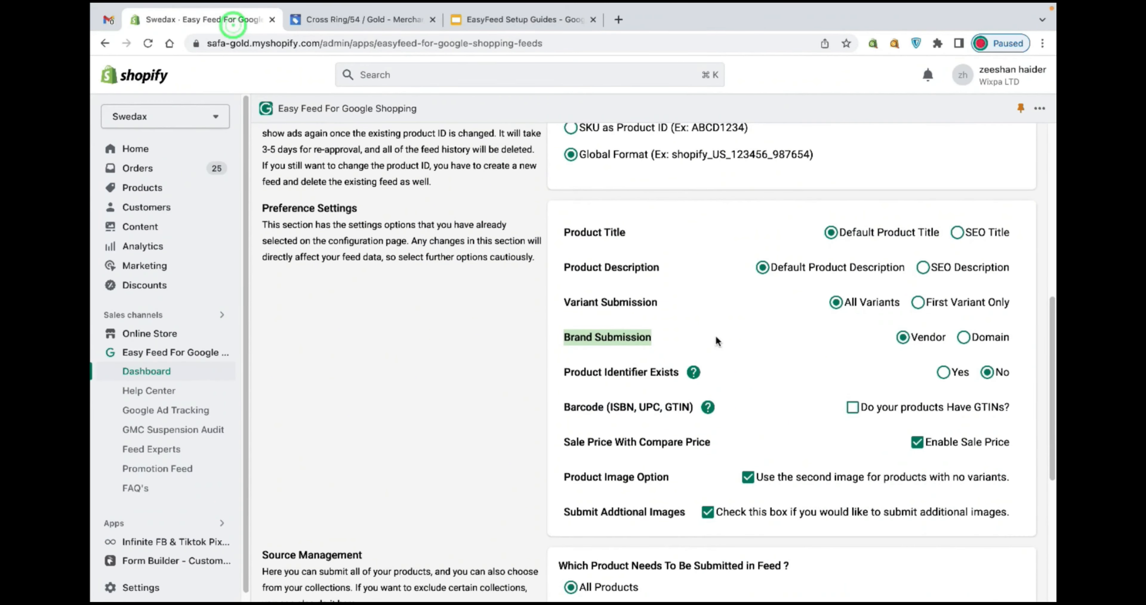
{"action": "left_click", "coordinate": [963, 337]}
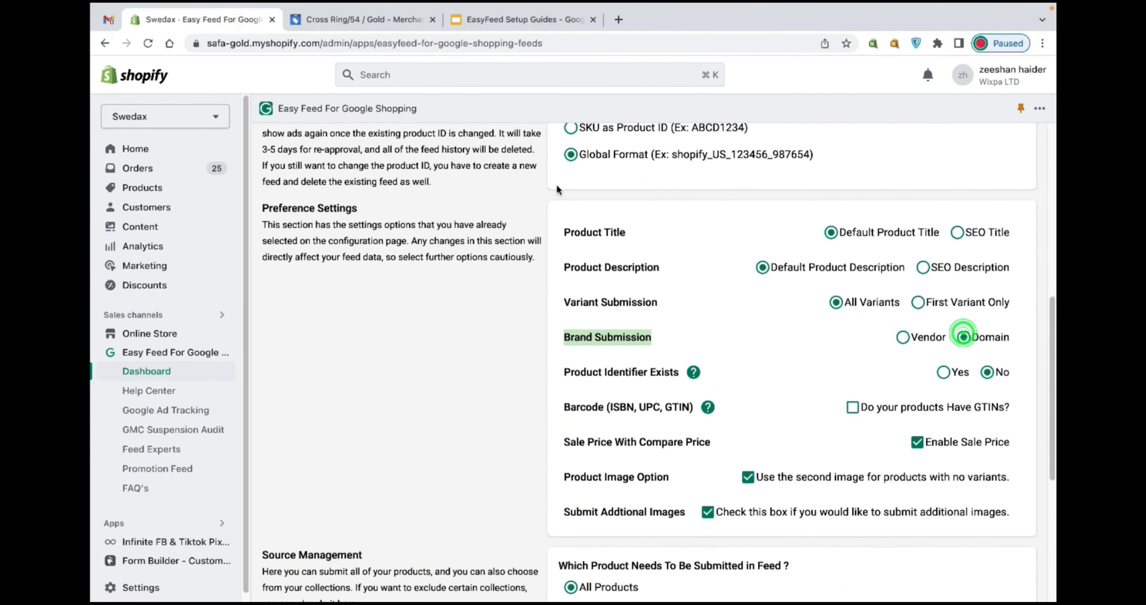
Scroll to the feed defaults, open the product category list, and re-sync the feed, confirming the warning with Save.
{"action": "scroll", "coordinate": [716, 347], "scroll_direction": "down", "scroll_amount": 1}
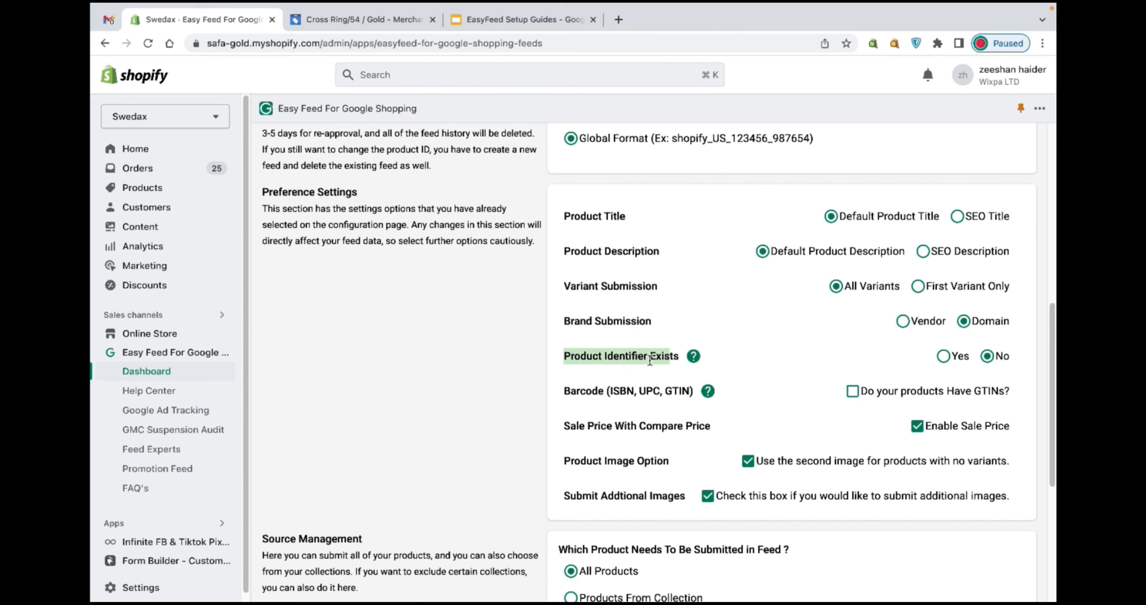
{"action": "scroll", "coordinate": [651, 364], "scroll_direction": "down", "scroll_amount": 3}
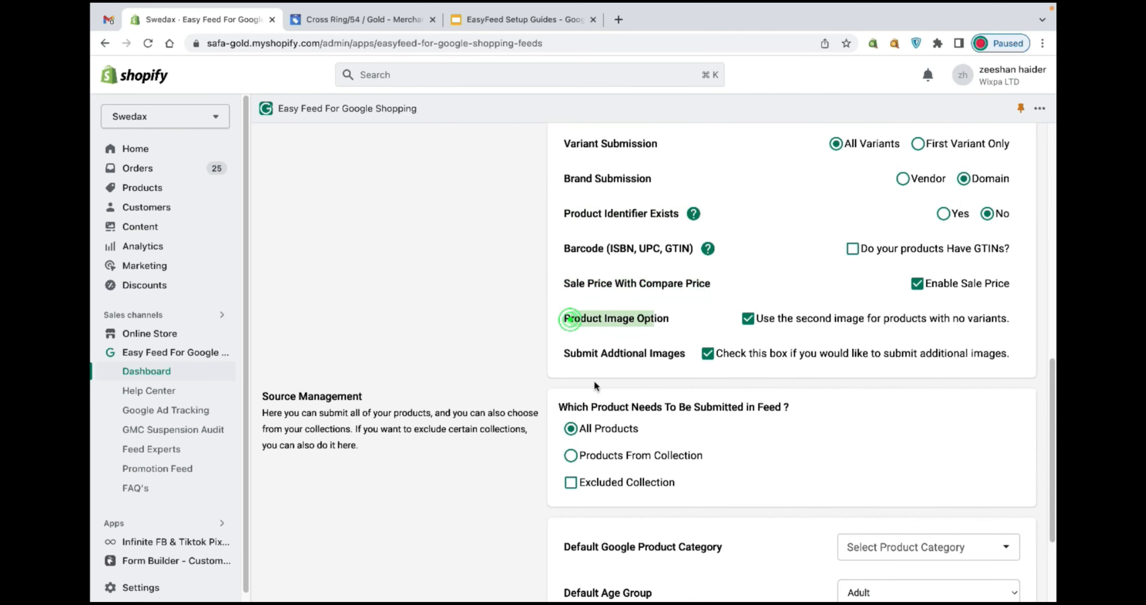
{"action": "scroll", "coordinate": [665, 427], "scroll_direction": "down", "scroll_amount": 4}
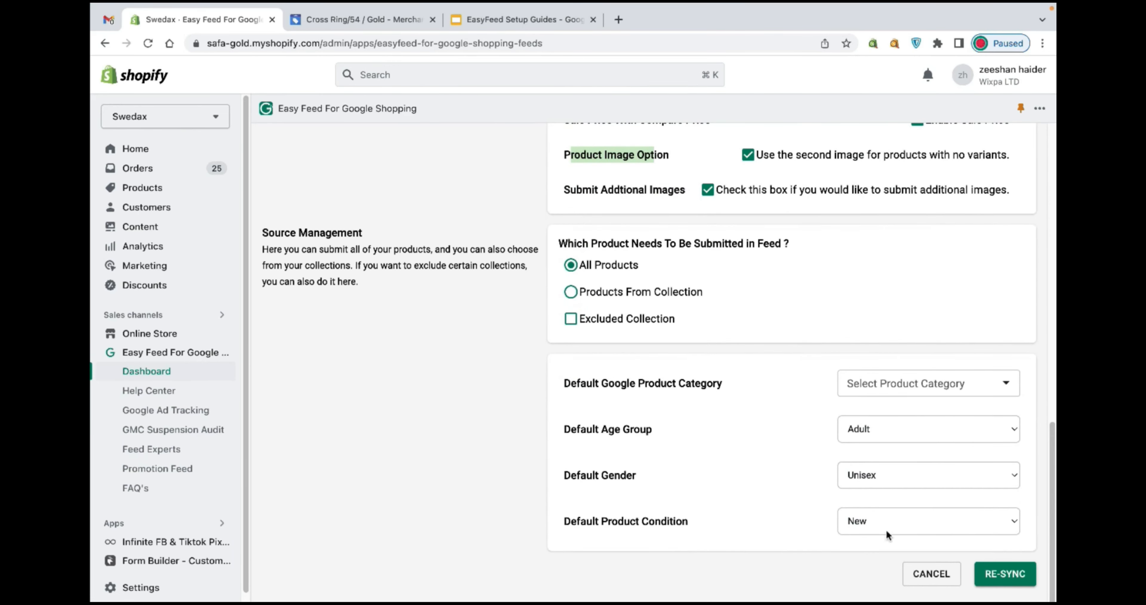
{"action": "left_click", "coordinate": [957, 389]}
{"action": "left_click", "coordinate": [960, 381]}
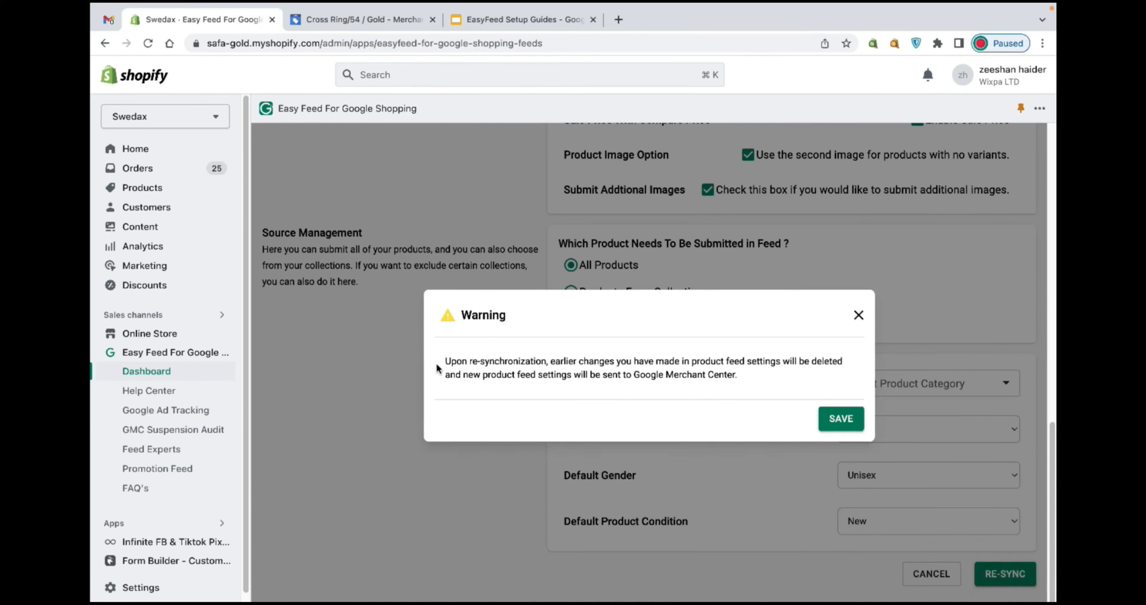
{"action": "left_click_drag", "start_coordinate": [437, 367], "coordinate": [730, 376]}
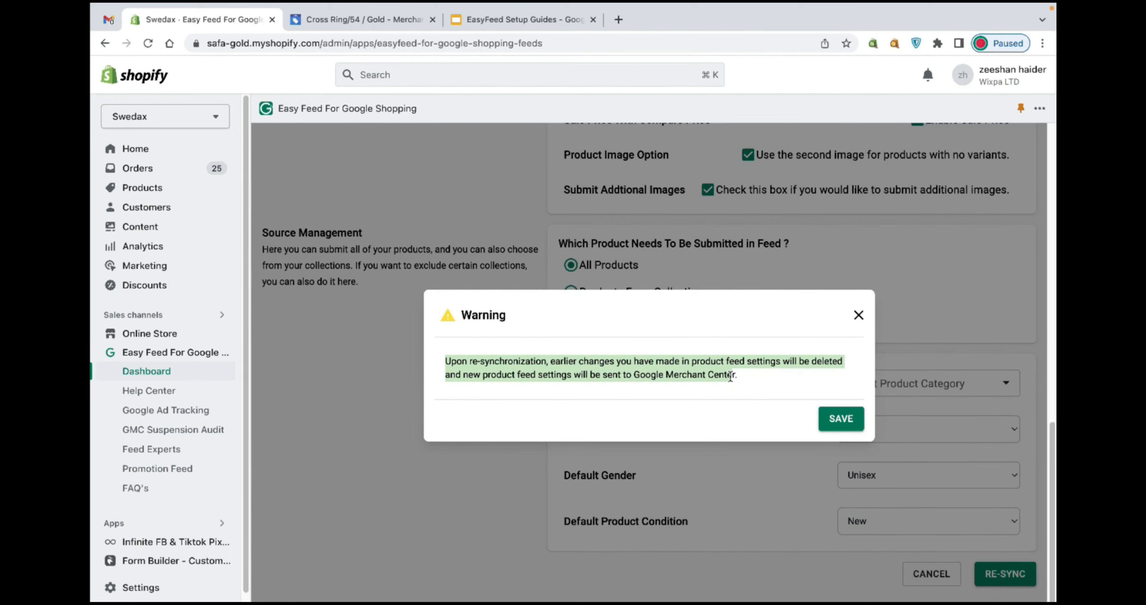
{"action": "left_click", "coordinate": [841, 420]}
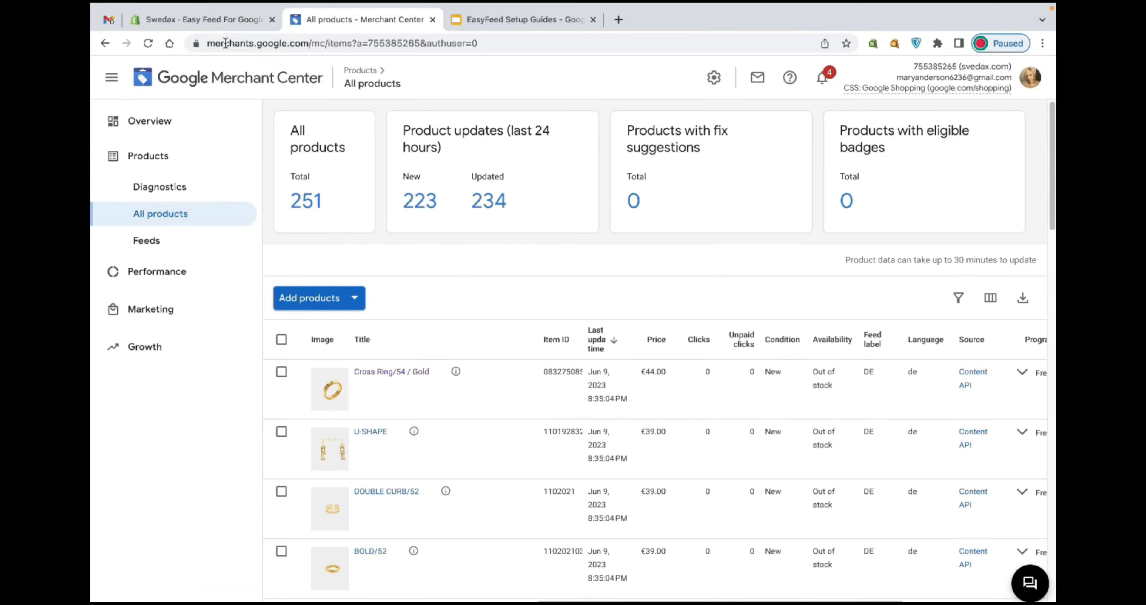
Reload the EasyFeed dashboard and review the feed's SKU total and its Global Format product ID setting.
{"action": "left_click", "coordinate": [226, 20]}
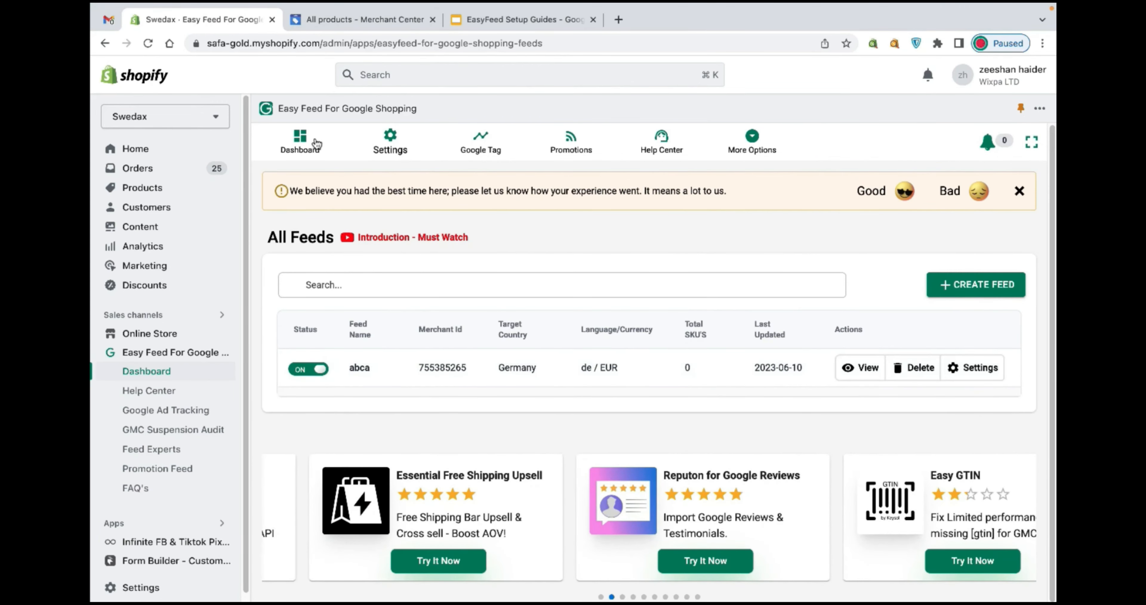
{"action": "left_click", "coordinate": [148, 44]}
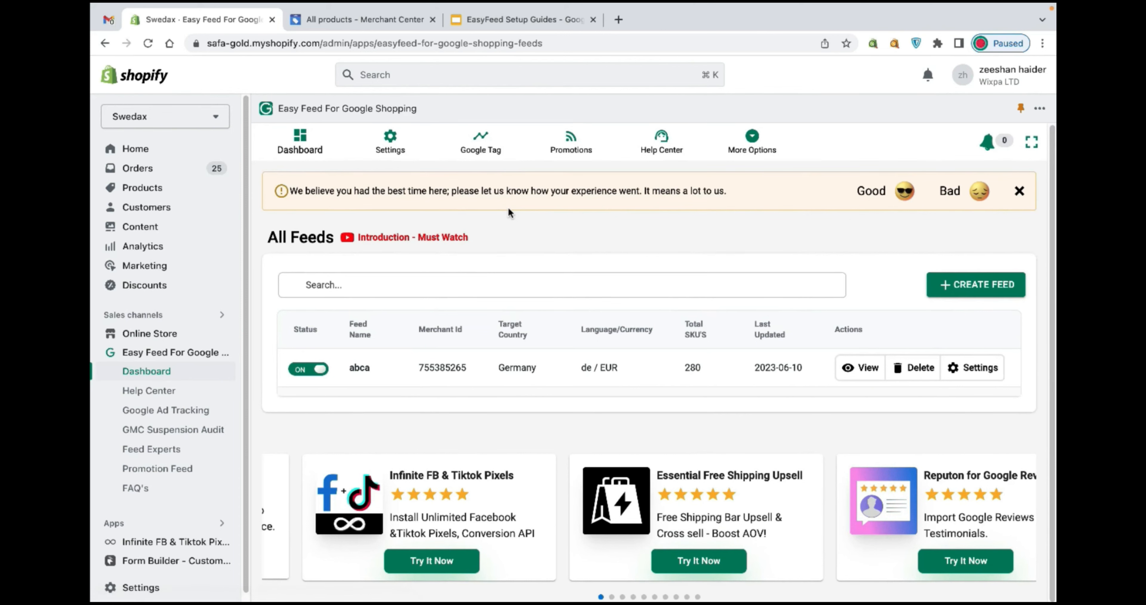
{"action": "left_click", "coordinate": [673, 373]}
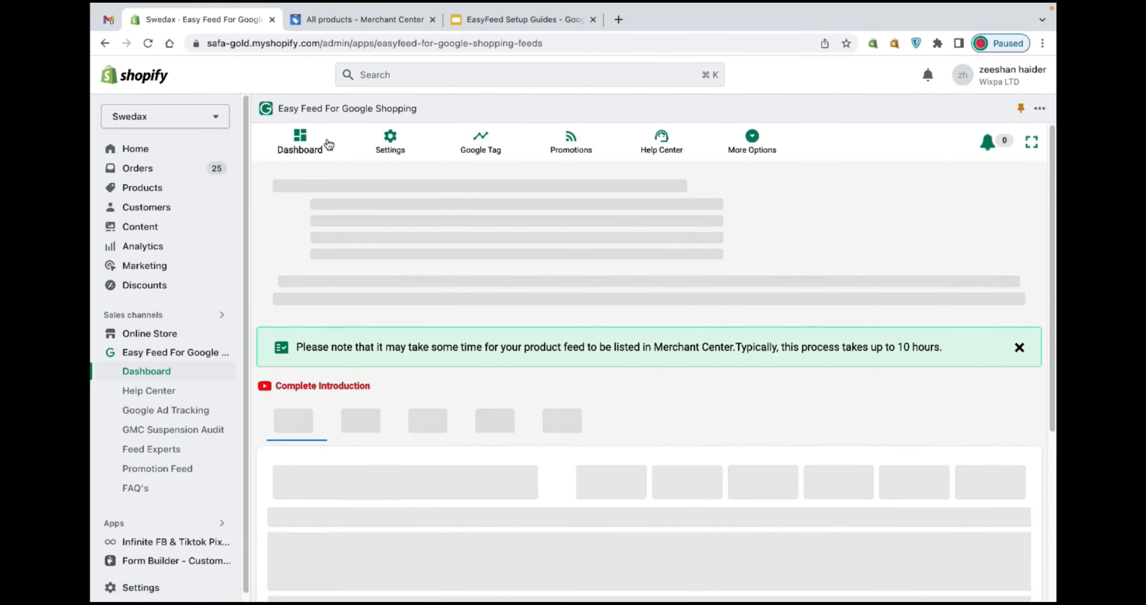
{"action": "left_click", "coordinate": [328, 139]}
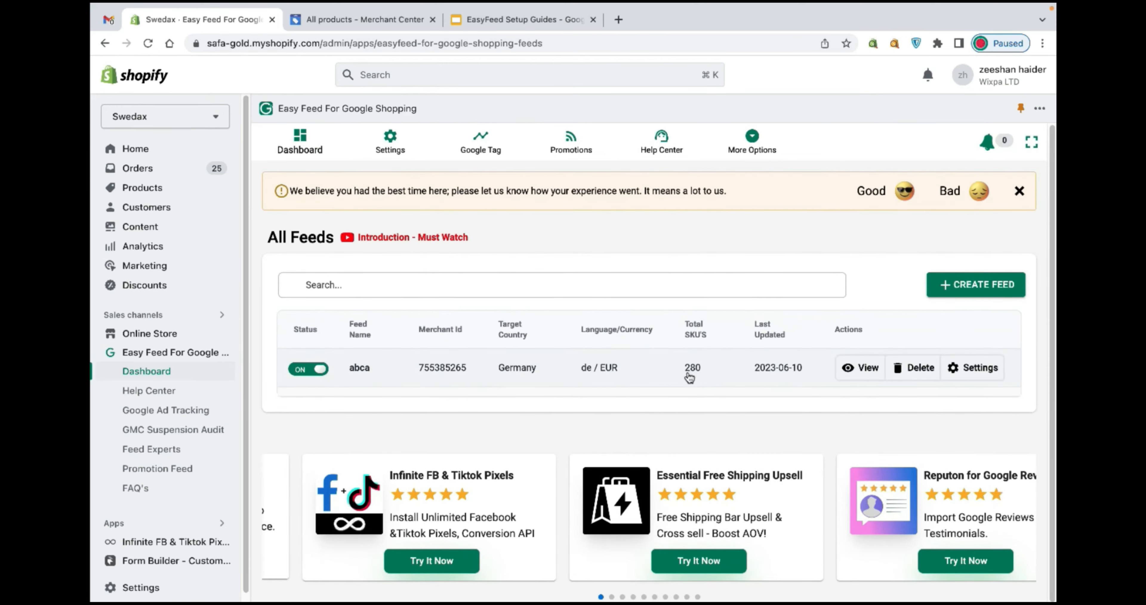
{"action": "left_click", "coordinate": [390, 140]}
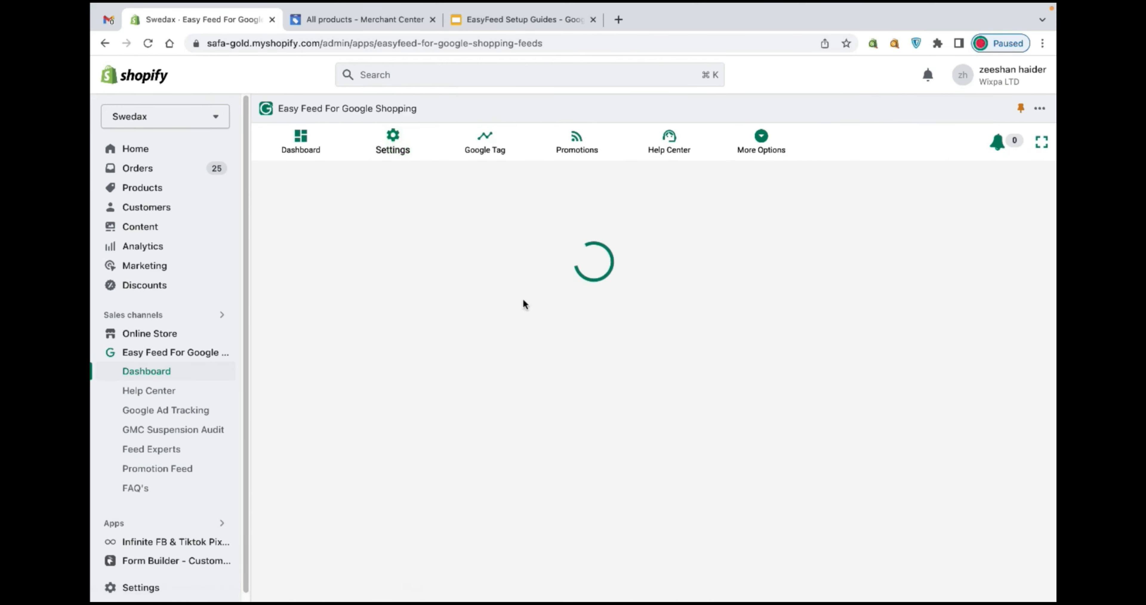
{"action": "scroll", "coordinate": [613, 487], "scroll_direction": "down", "scroll_amount": 3}
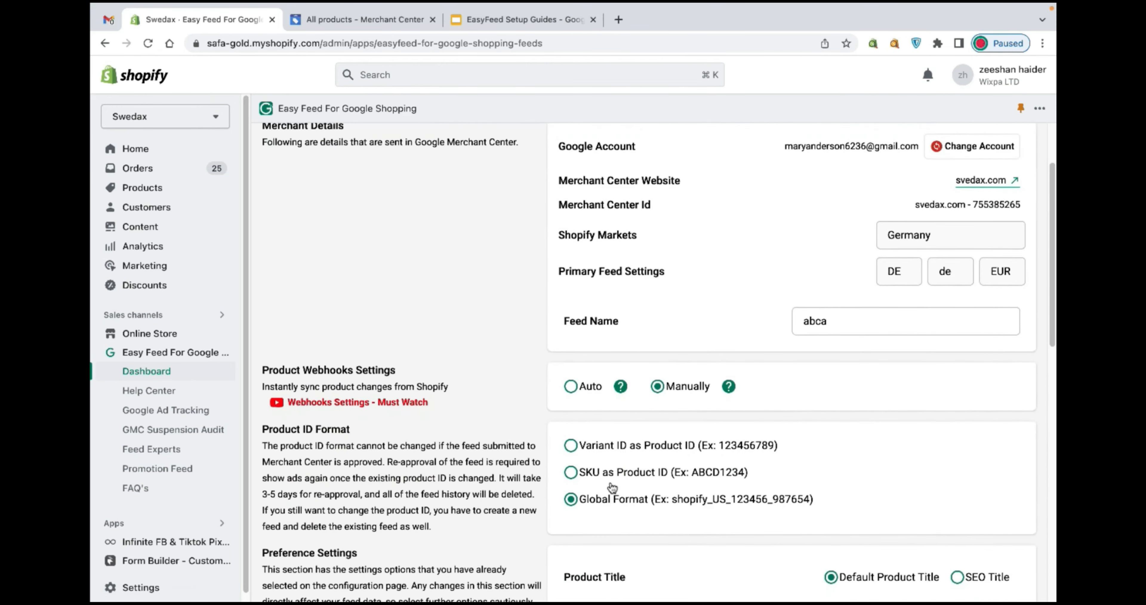
{"action": "left_click_drag", "start_coordinate": [578, 503], "coordinate": [796, 515]}
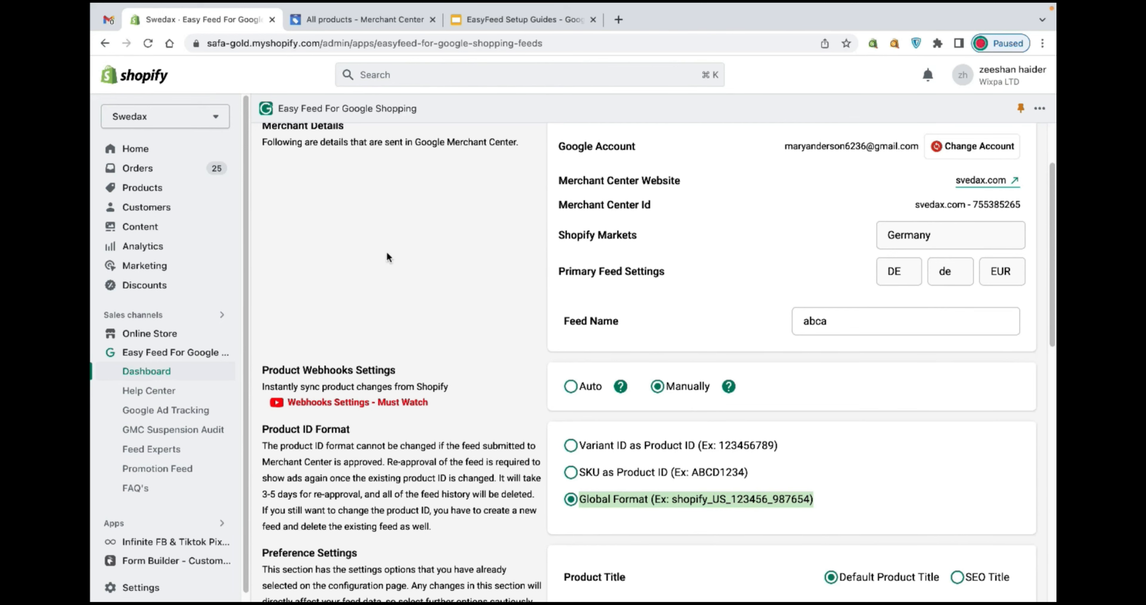
{"action": "scroll", "coordinate": [386, 252], "scroll_direction": "up", "scroll_amount": 3}
{"action": "left_click", "coordinate": [284, 143]}
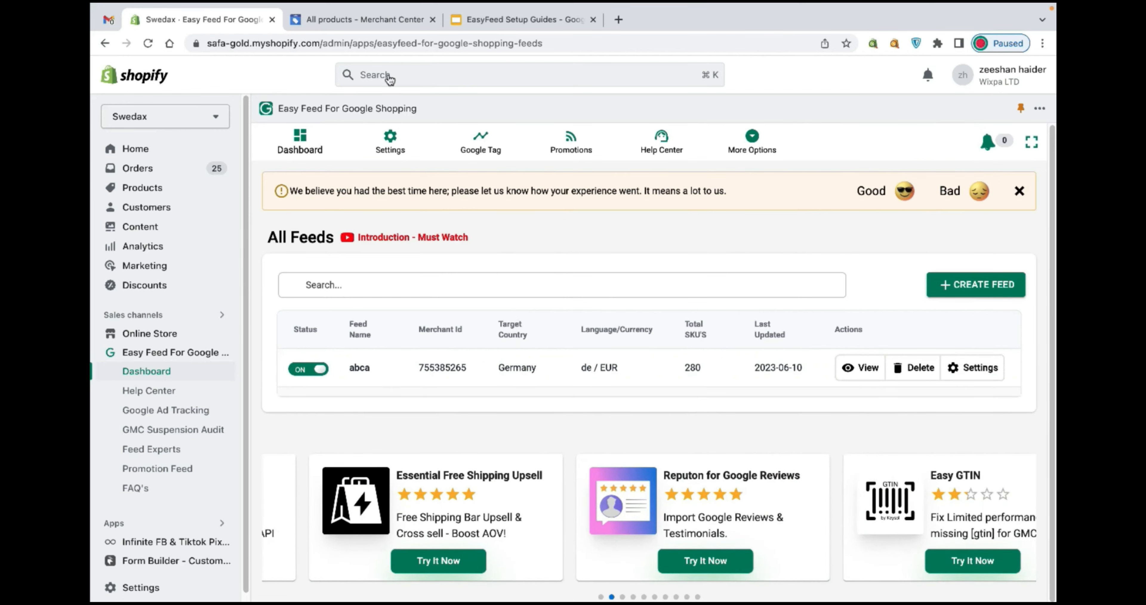
Reload the Merchant Center product list and open the DOUBLE METAL product.
{"action": "left_click", "coordinate": [365, 19]}
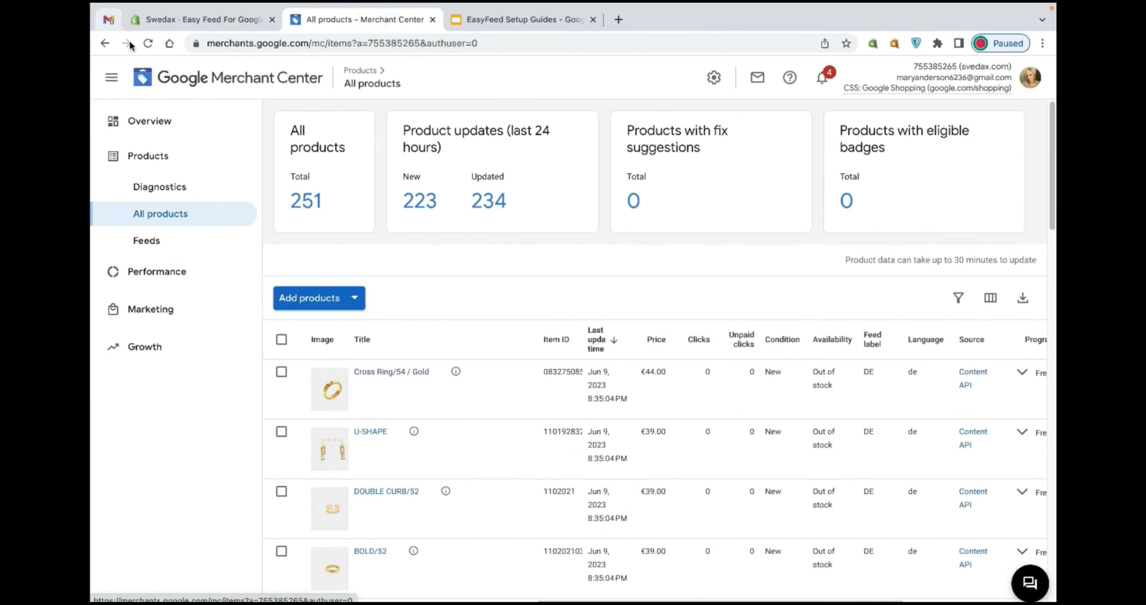
{"action": "left_click", "coordinate": [144, 43]}
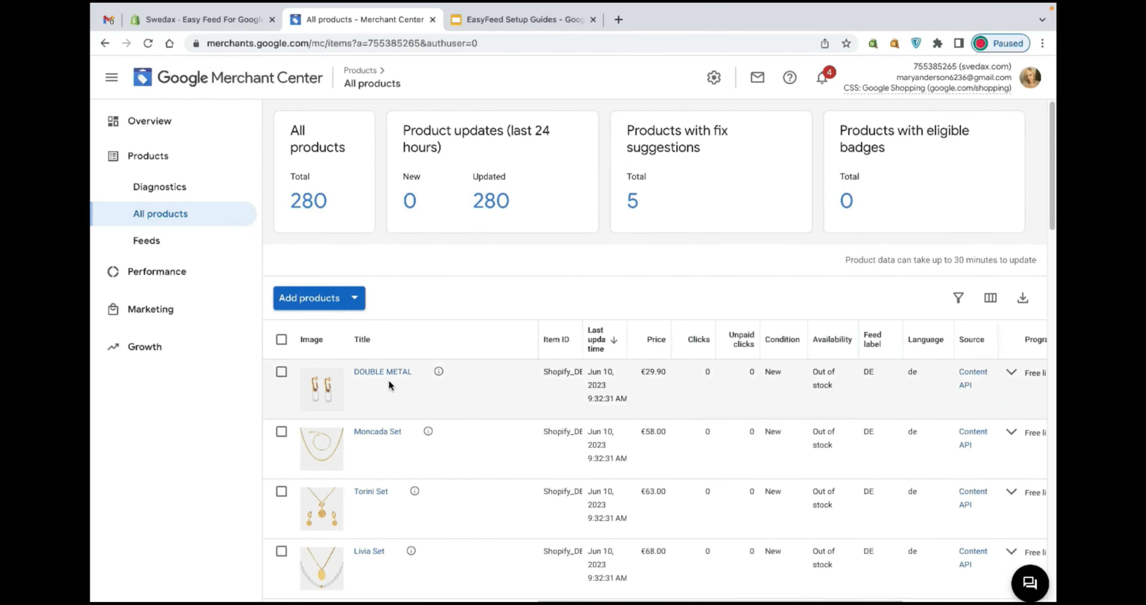
{"action": "left_click", "coordinate": [383, 371]}
Compare the feed's Brand Submission setting with the DOUBLE METAL product's brand and ID, then return to all products.
{"action": "left_click", "coordinate": [242, 25]}
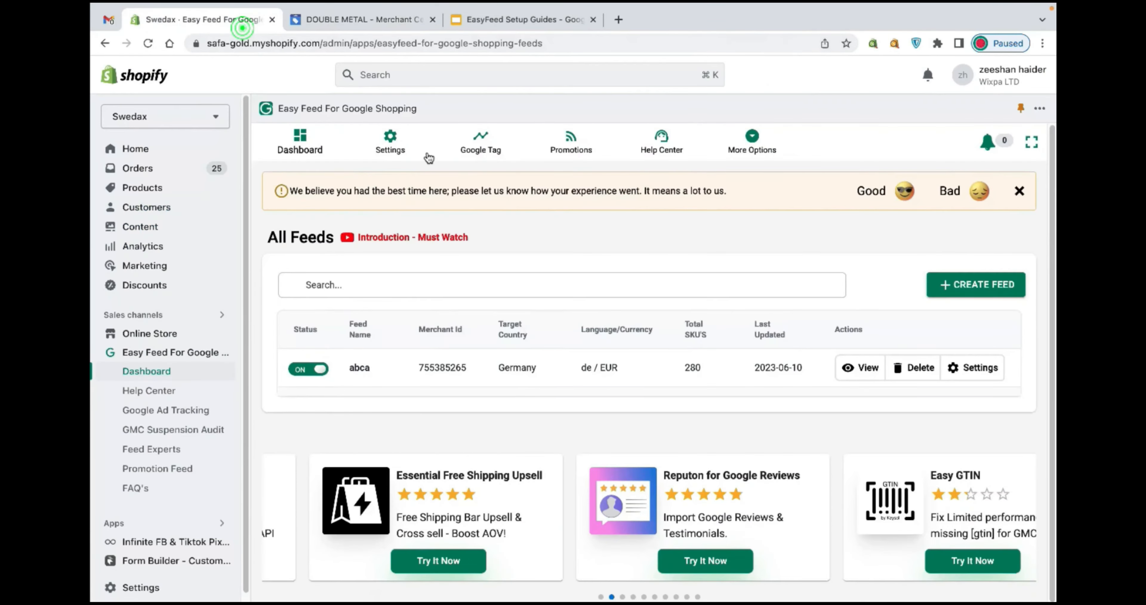
{"action": "left_click", "coordinate": [400, 142]}
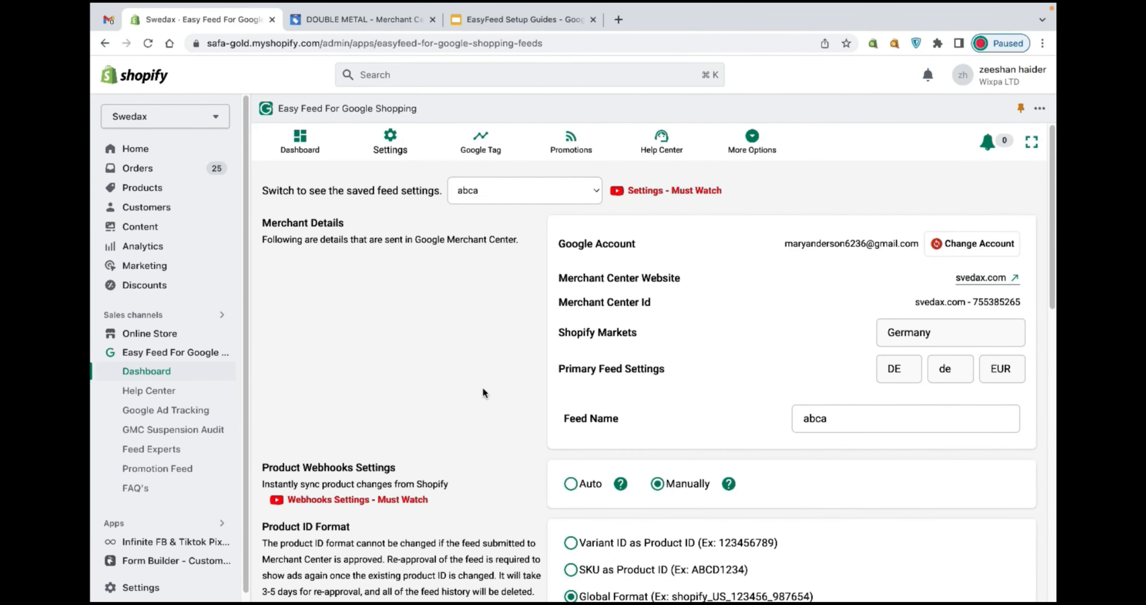
{"action": "scroll", "coordinate": [485, 385], "scroll_direction": "down", "scroll_amount": 10}
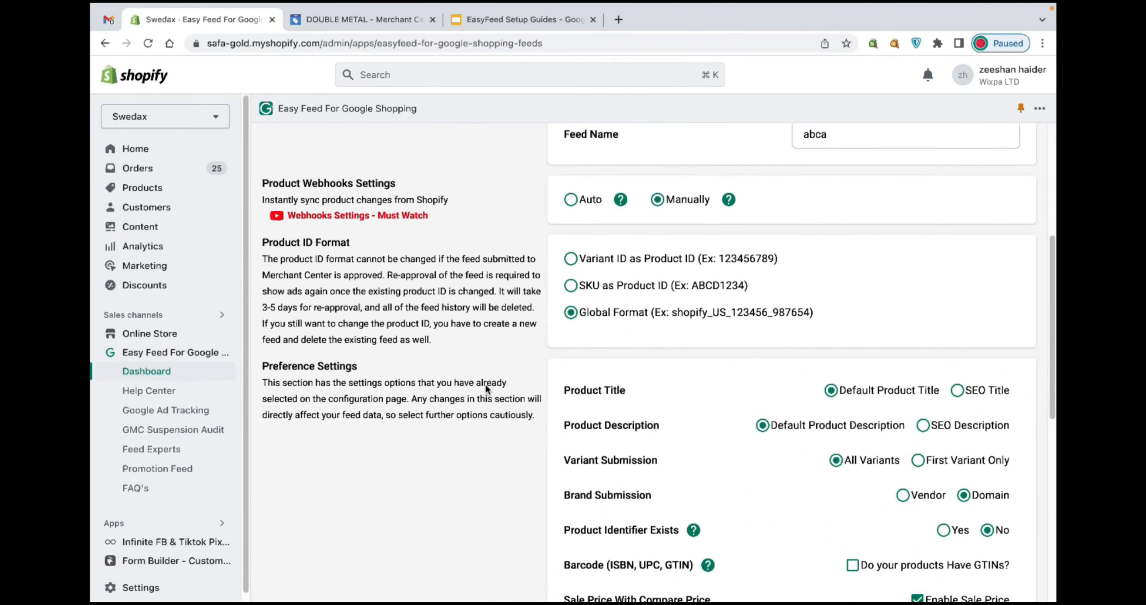
{"action": "left_click_drag", "start_coordinate": [572, 377], "coordinate": [708, 394]}
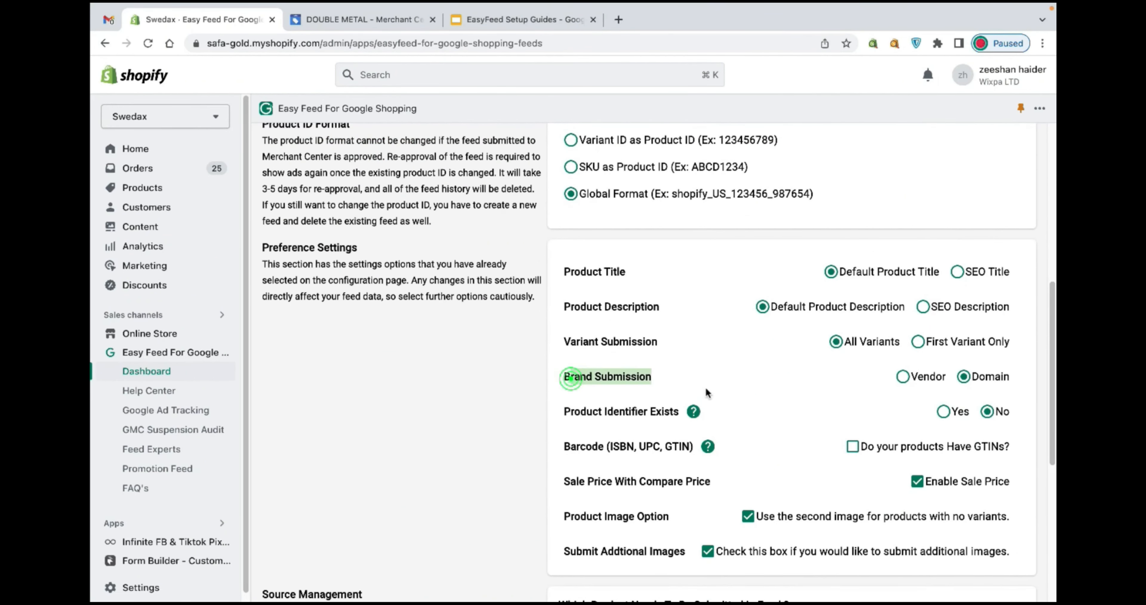
{"action": "left_click", "coordinate": [372, 22]}
{"action": "left_click_drag", "start_coordinate": [652, 321], "coordinate": [571, 311]}
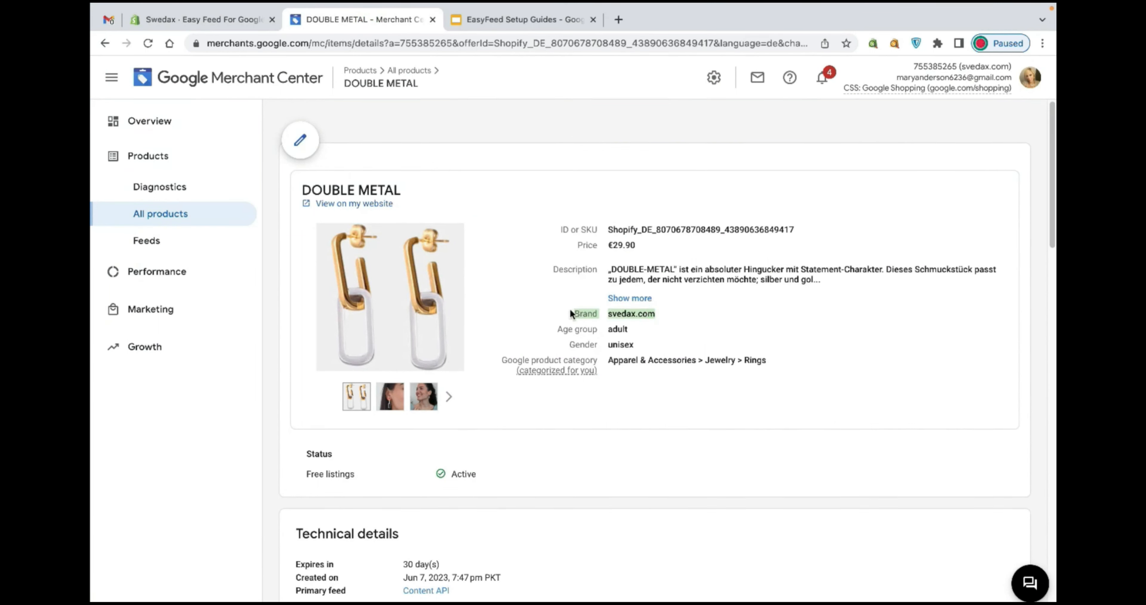
{"action": "left_click_drag", "start_coordinate": [609, 229], "coordinate": [872, 233]}
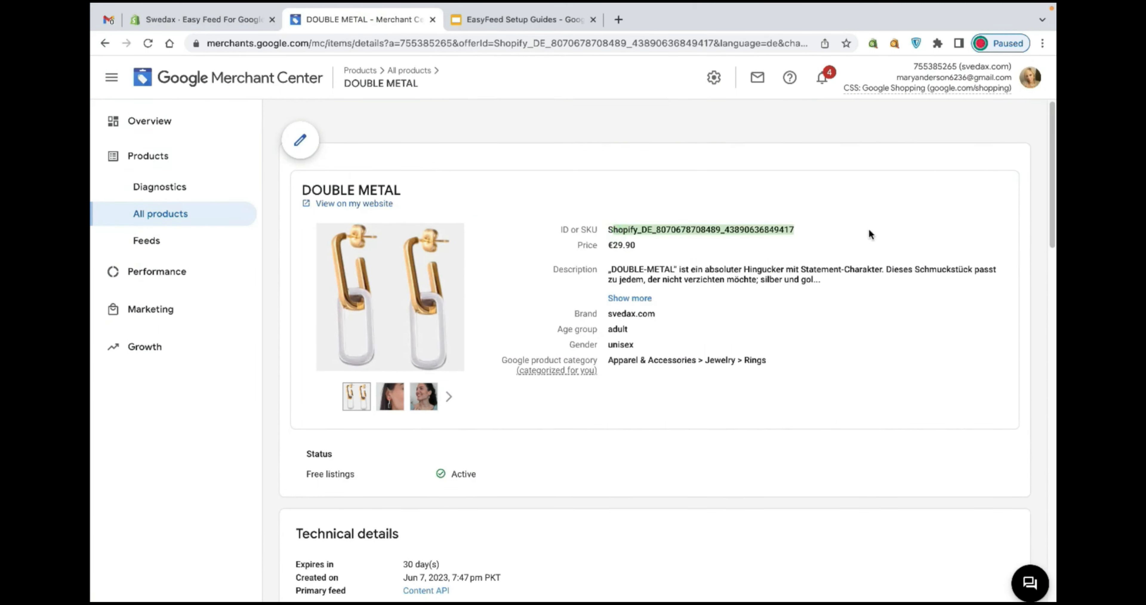
{"action": "left_click", "coordinate": [616, 229]}
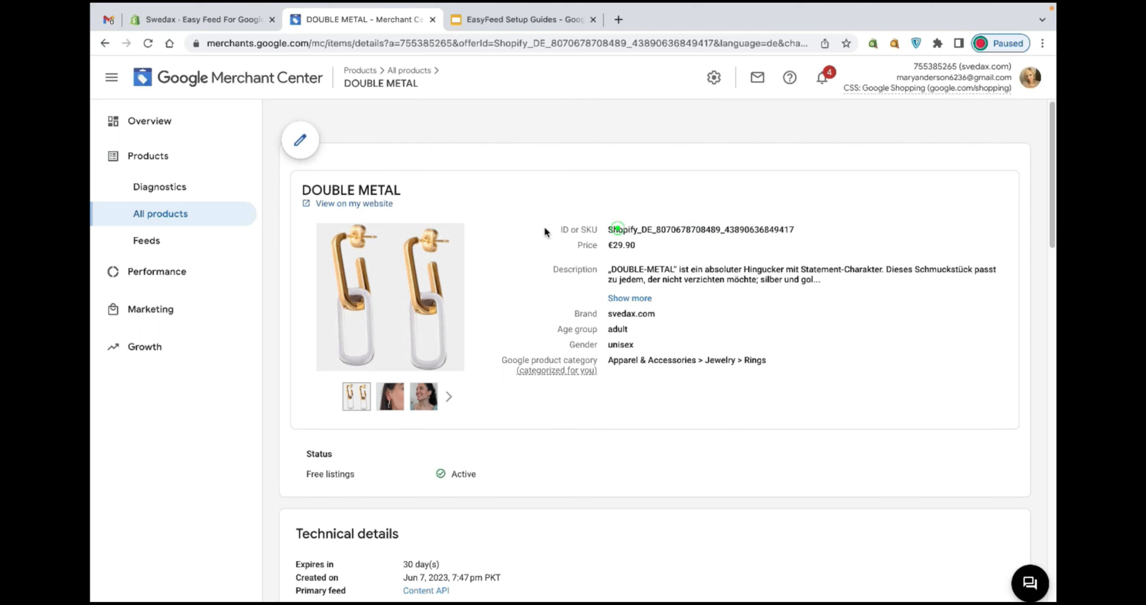
{"action": "left_click_drag", "start_coordinate": [545, 230], "coordinate": [794, 223]}
{"action": "double_click", "coordinate": [712, 228]}
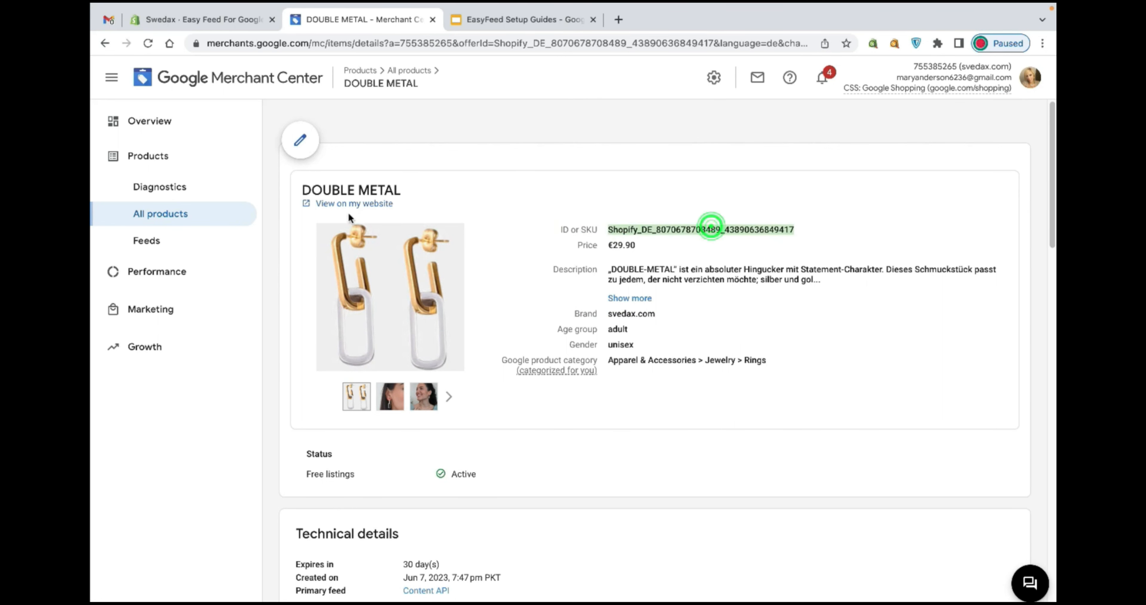
{"action": "left_click", "coordinate": [217, 217]}
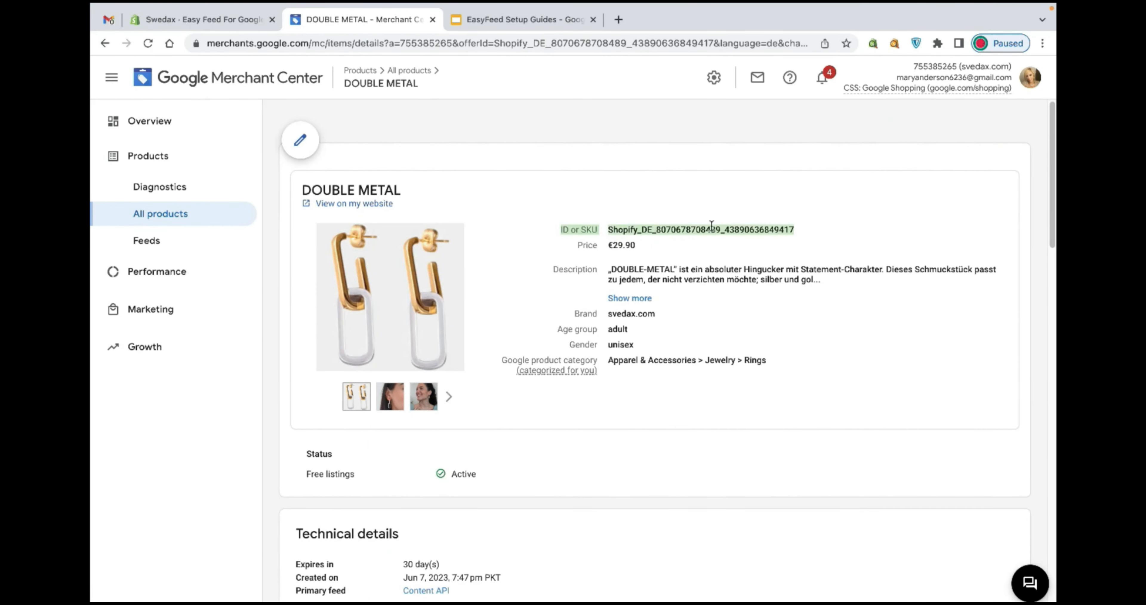
{"action": "double_click", "coordinate": [712, 228]}
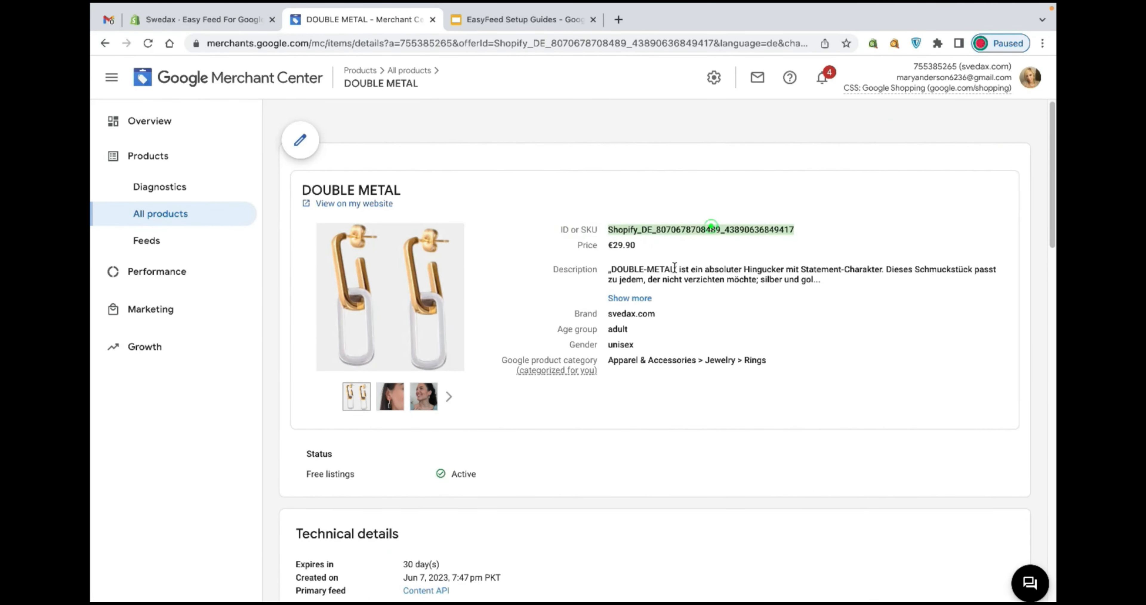
{"action": "left_click", "coordinate": [219, 218]}
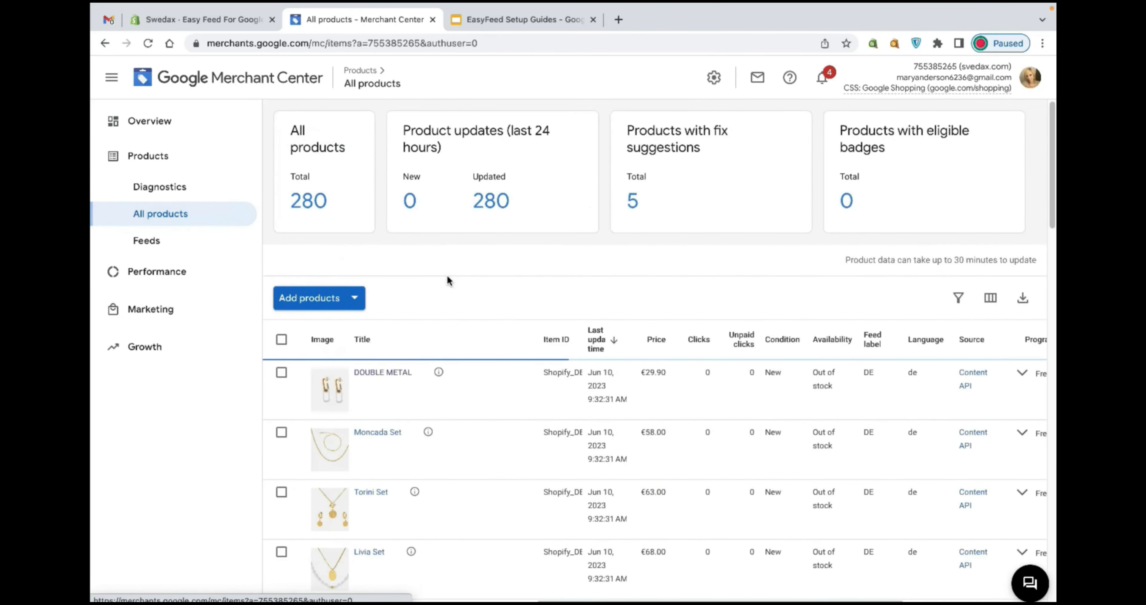